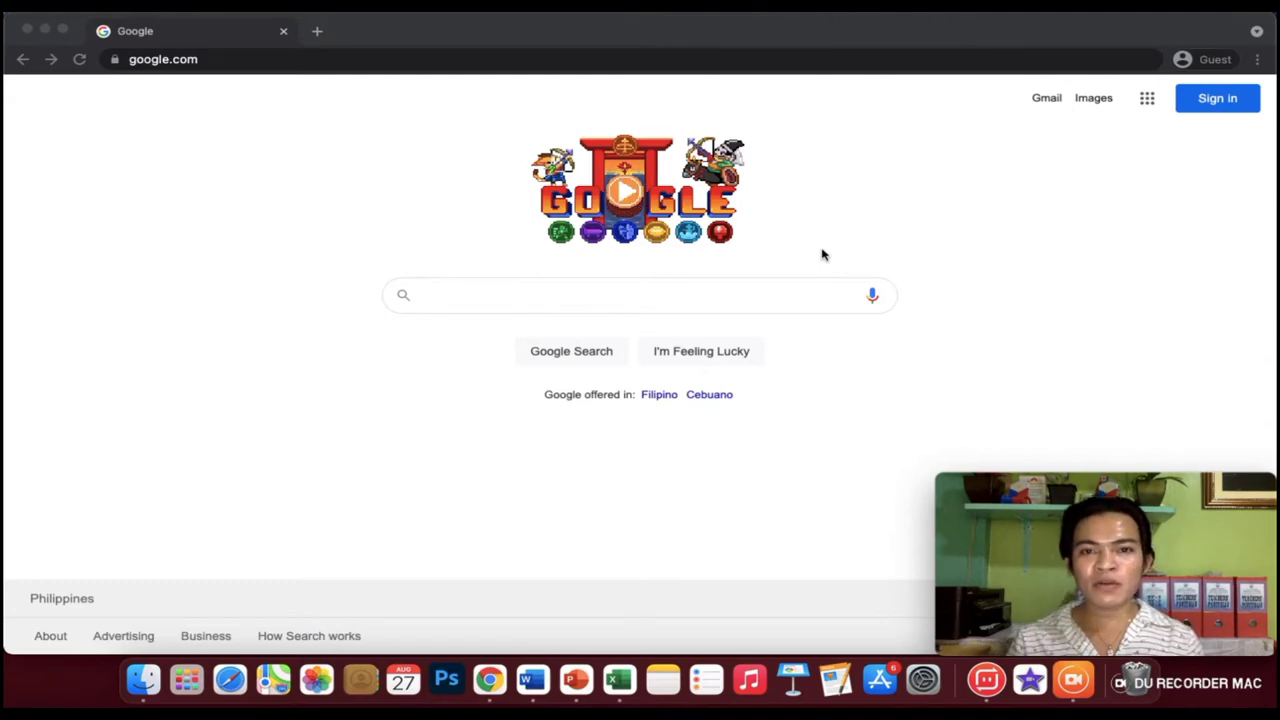
Load youtube.com in the browser.
left_click(401, 65)
type("yo")
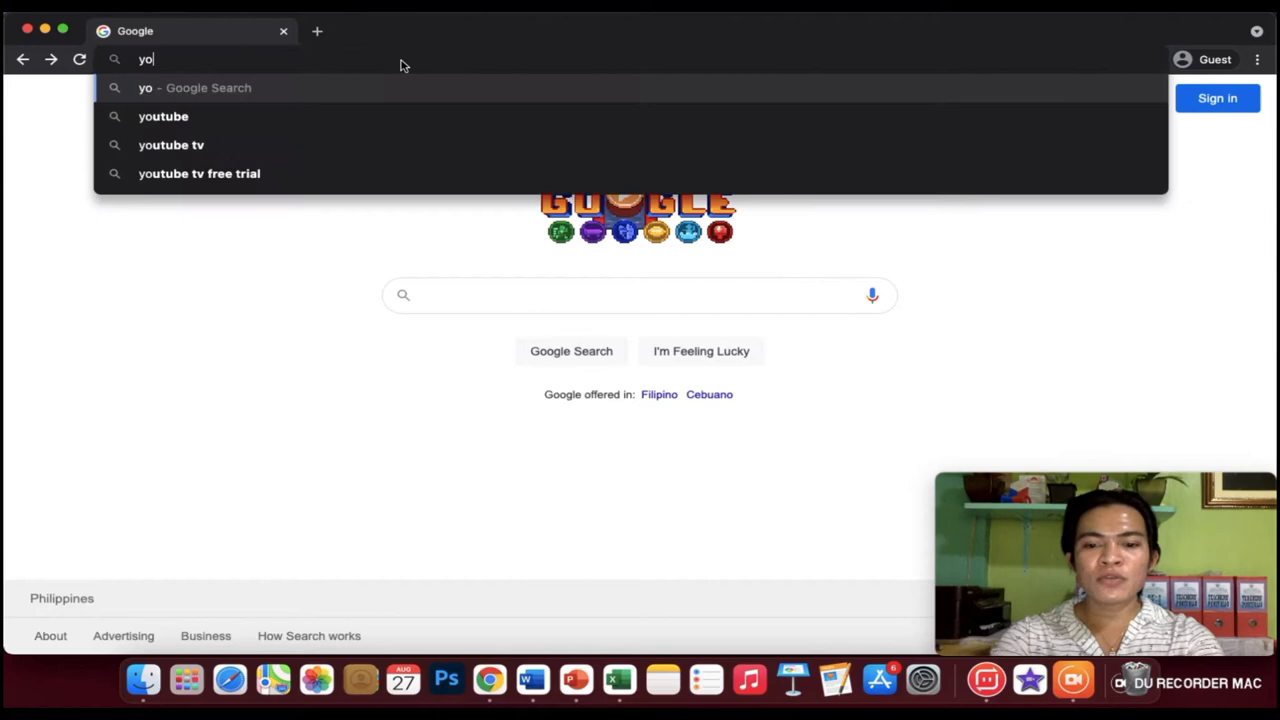
type("utube.c")
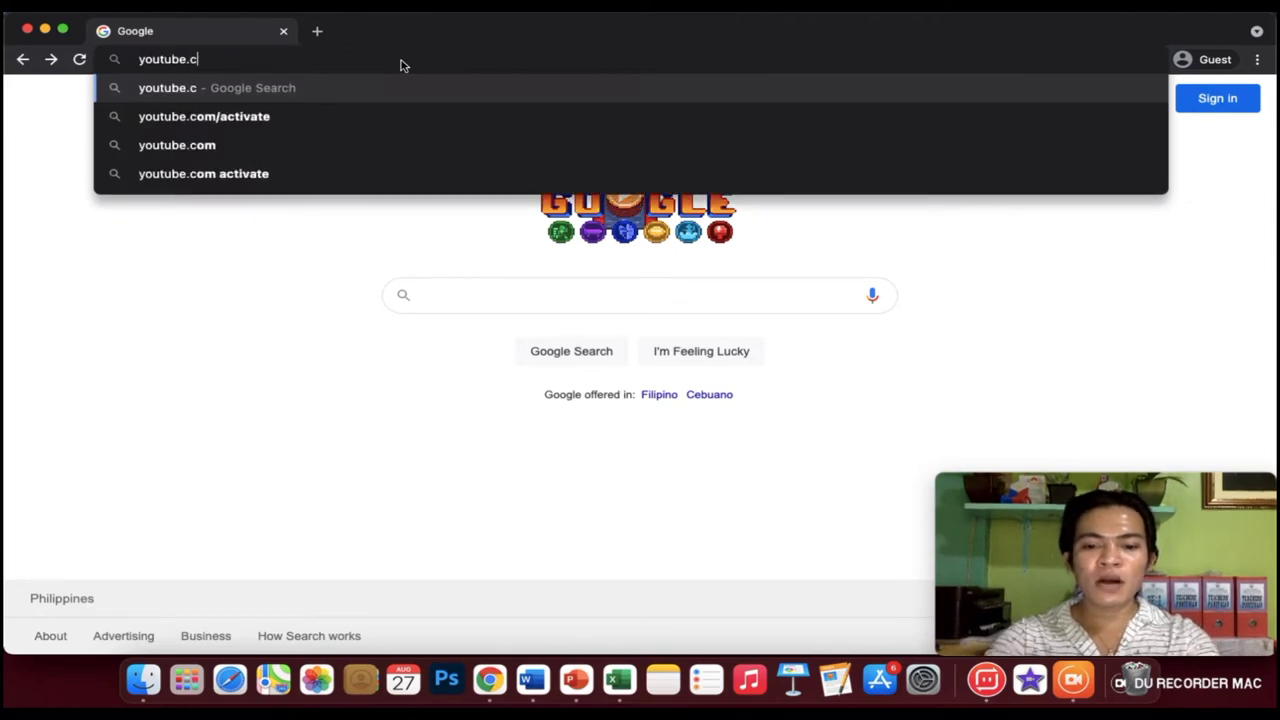
type("om")
key("Return")
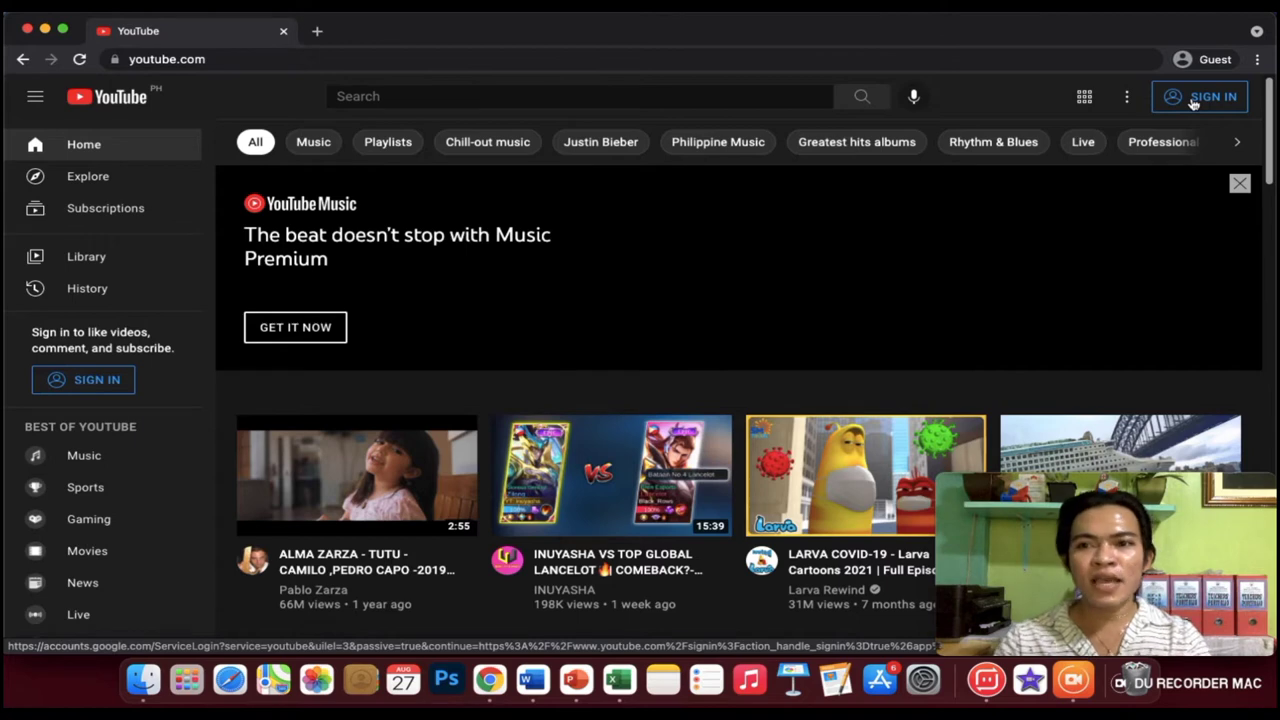
From YouTube's sign-in, begin creating a new Google account for personal use.
left_click(1193, 103)
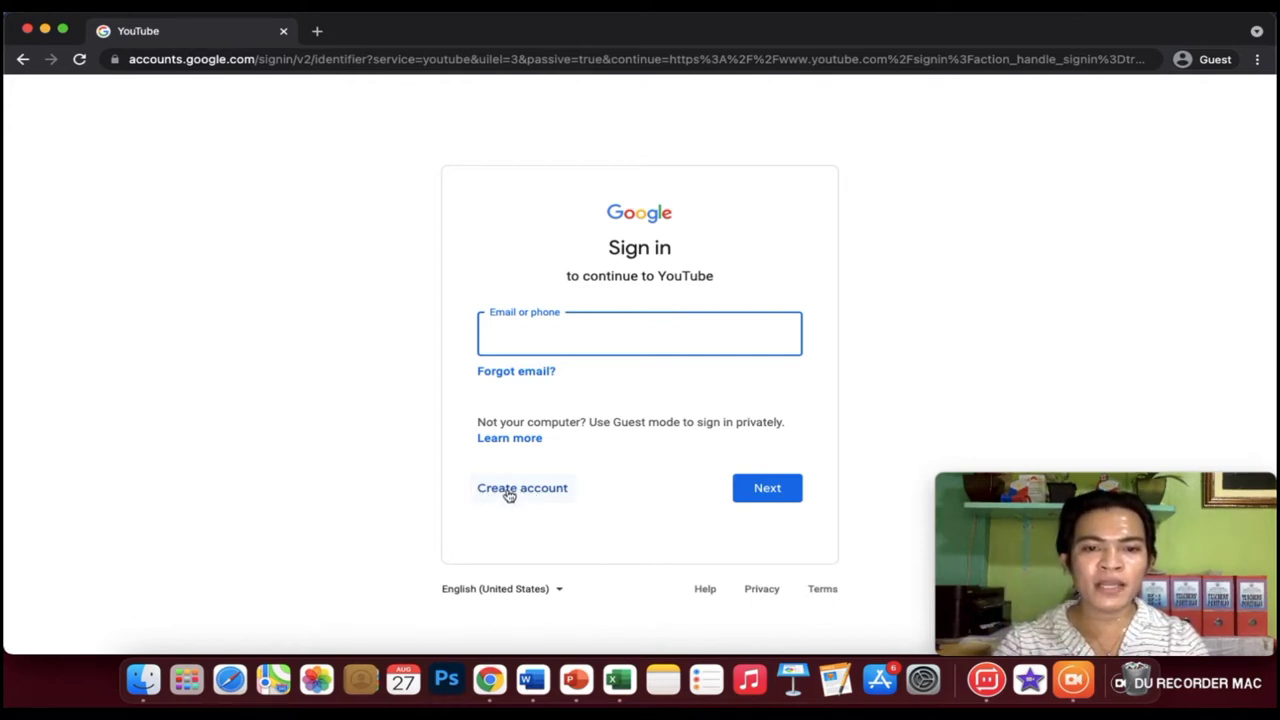
left_click(509, 496)
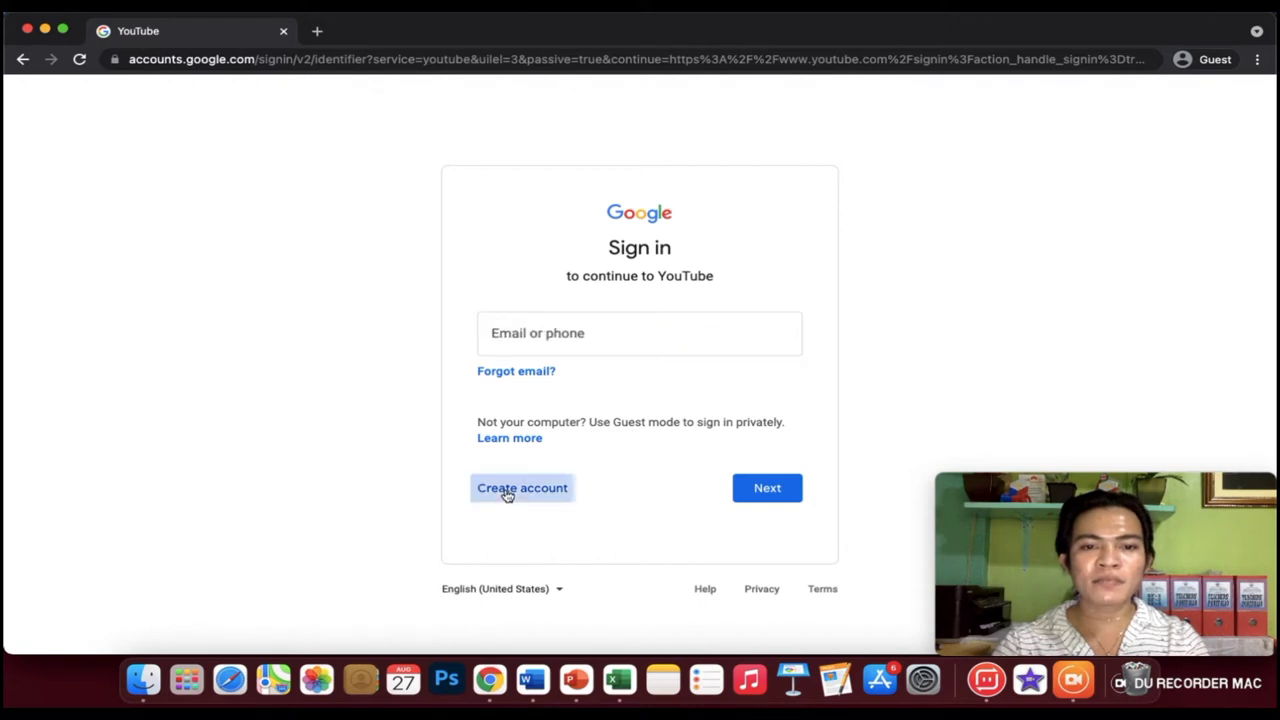
left_click(512, 379)
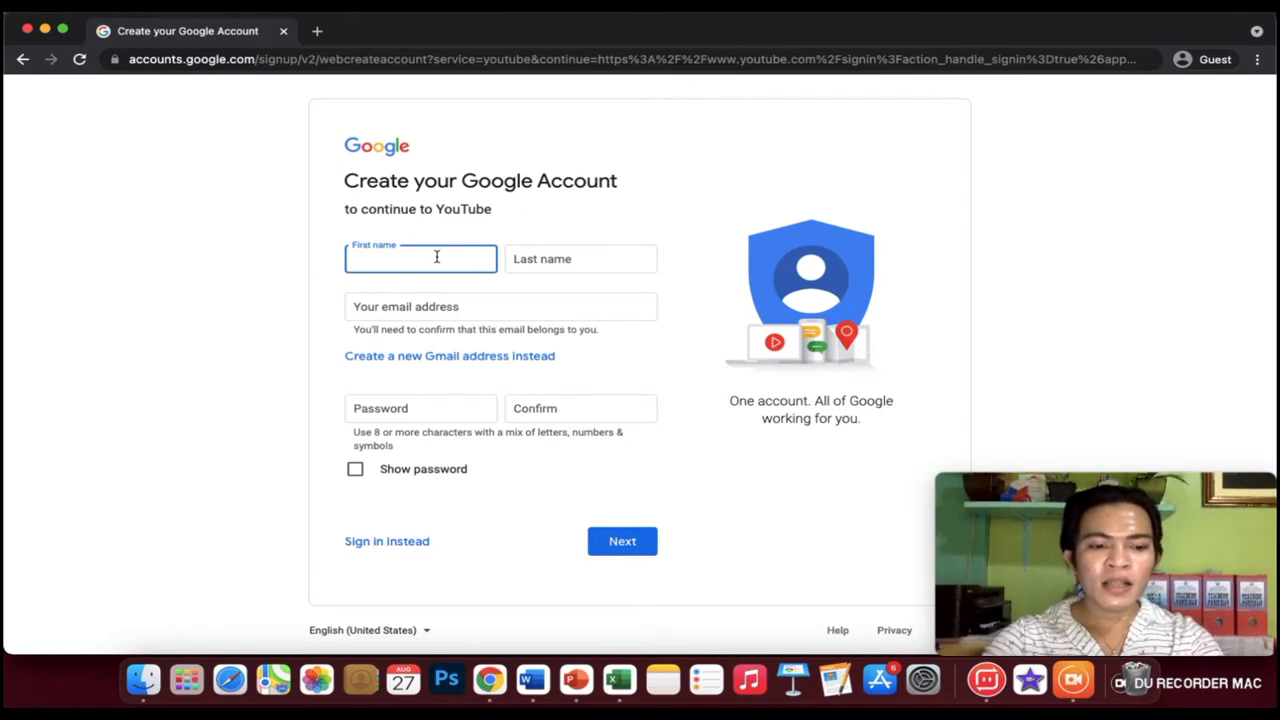
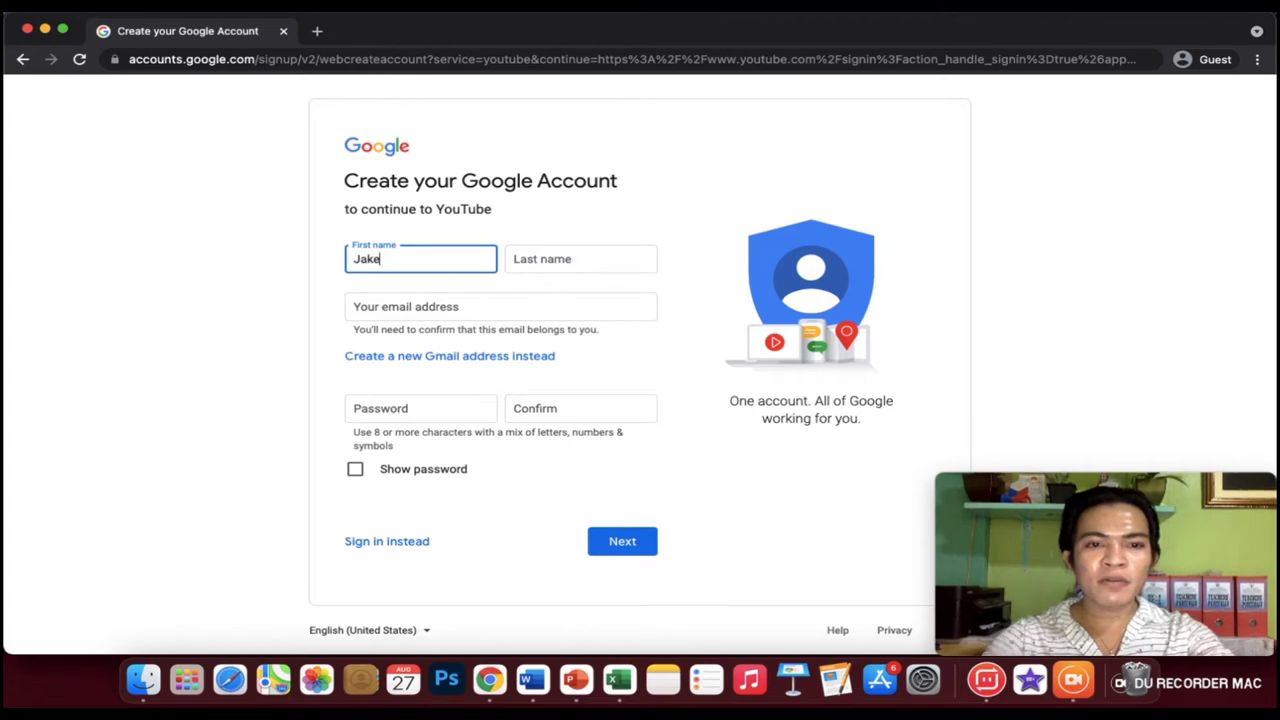
Enter the account holder's first and last name in the sign-up form.
left_click(588, 256)
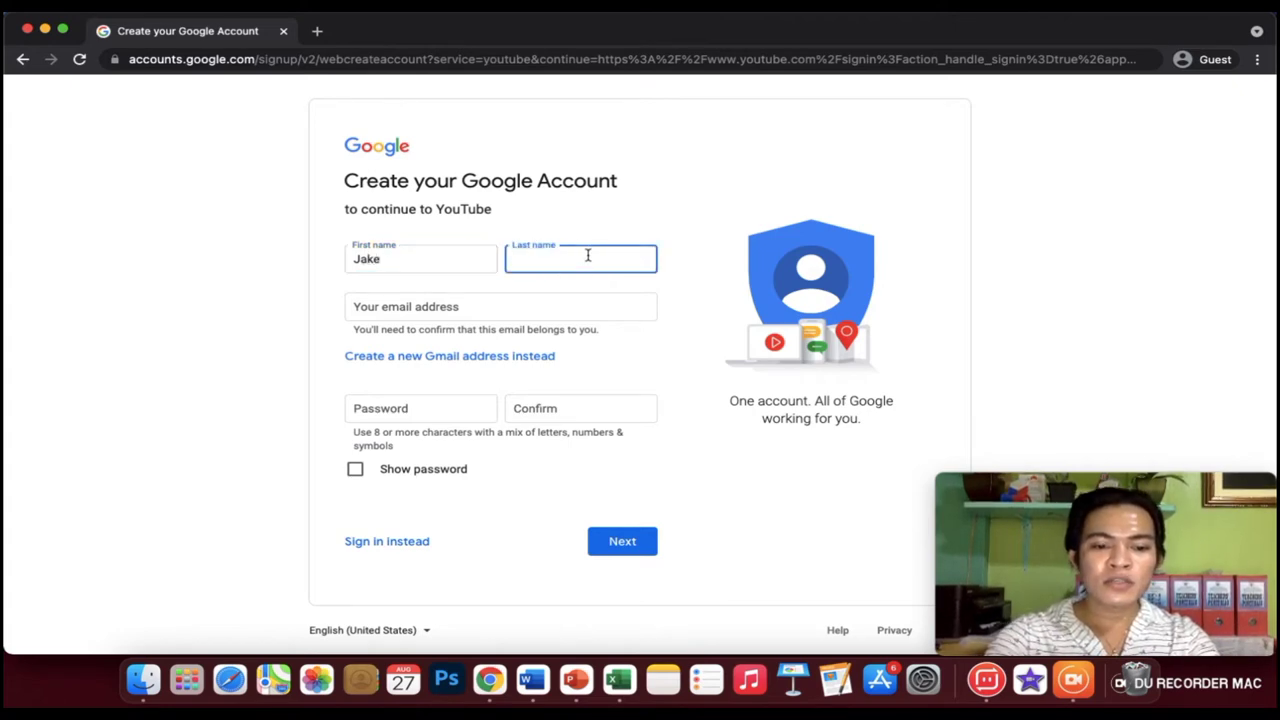
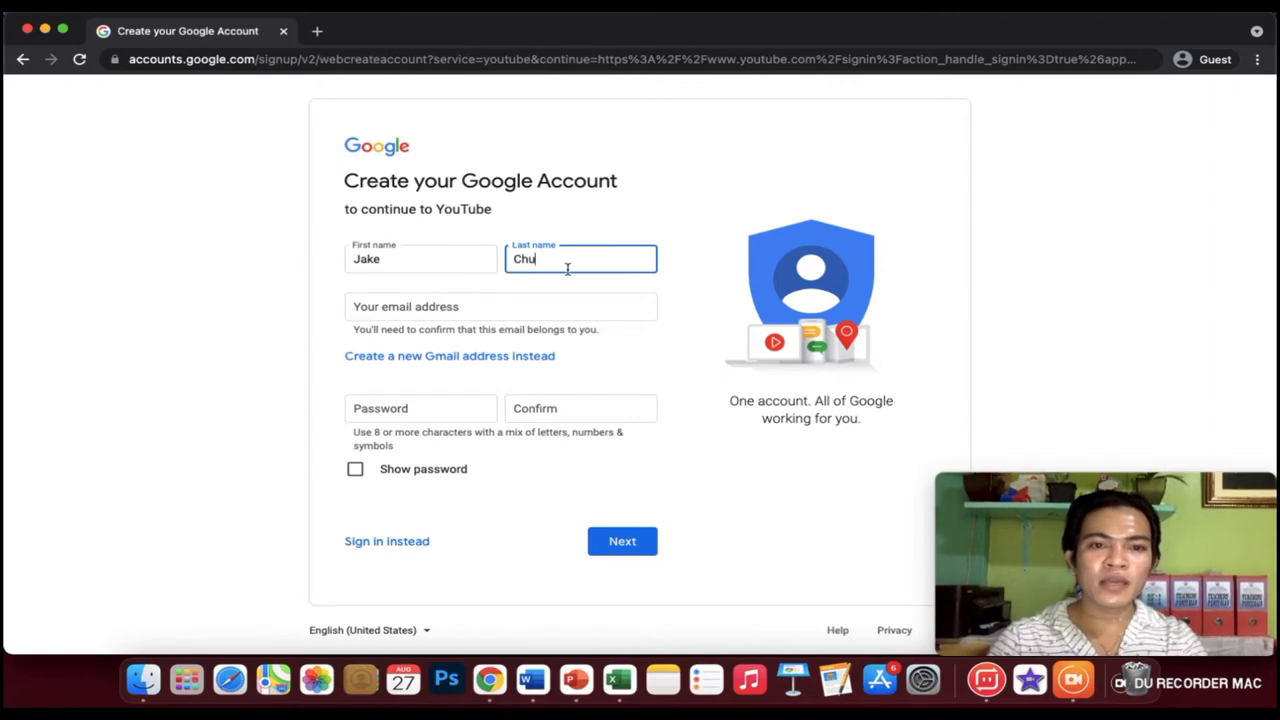
left_click(522, 302)
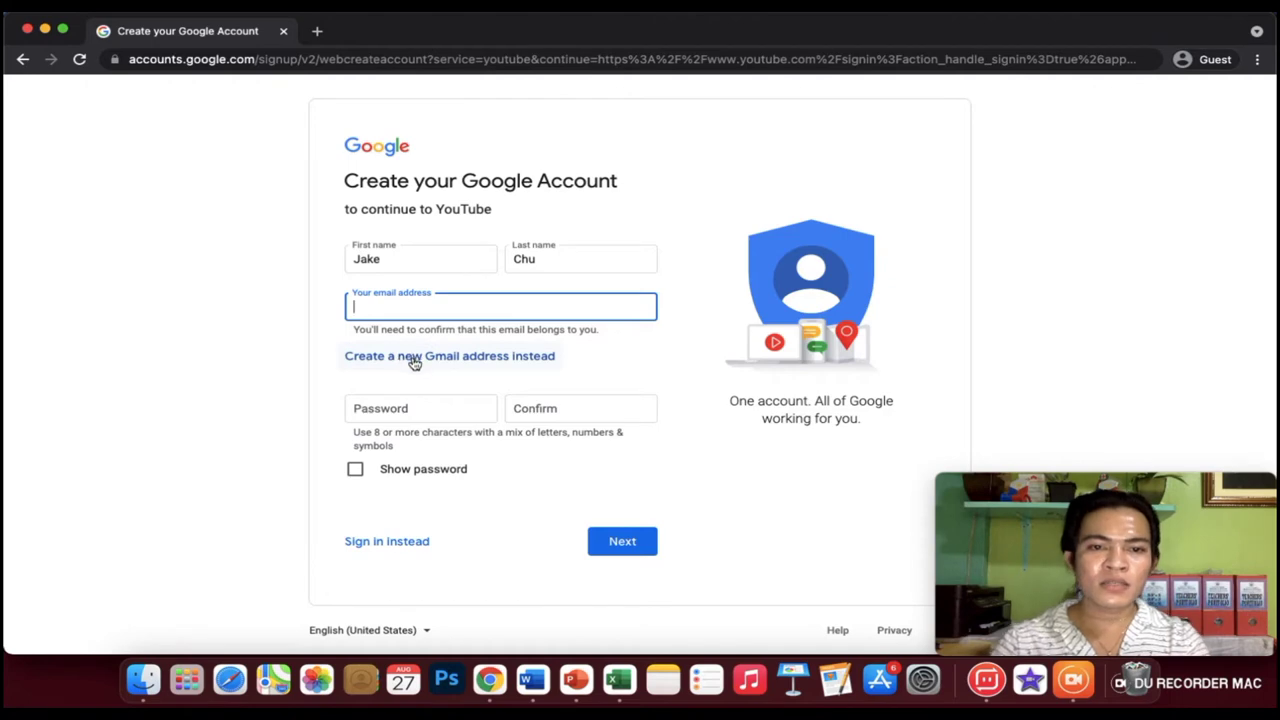
Switch to a new Gmail address, then take an available suggested username when the first is taken.
left_click(414, 363)
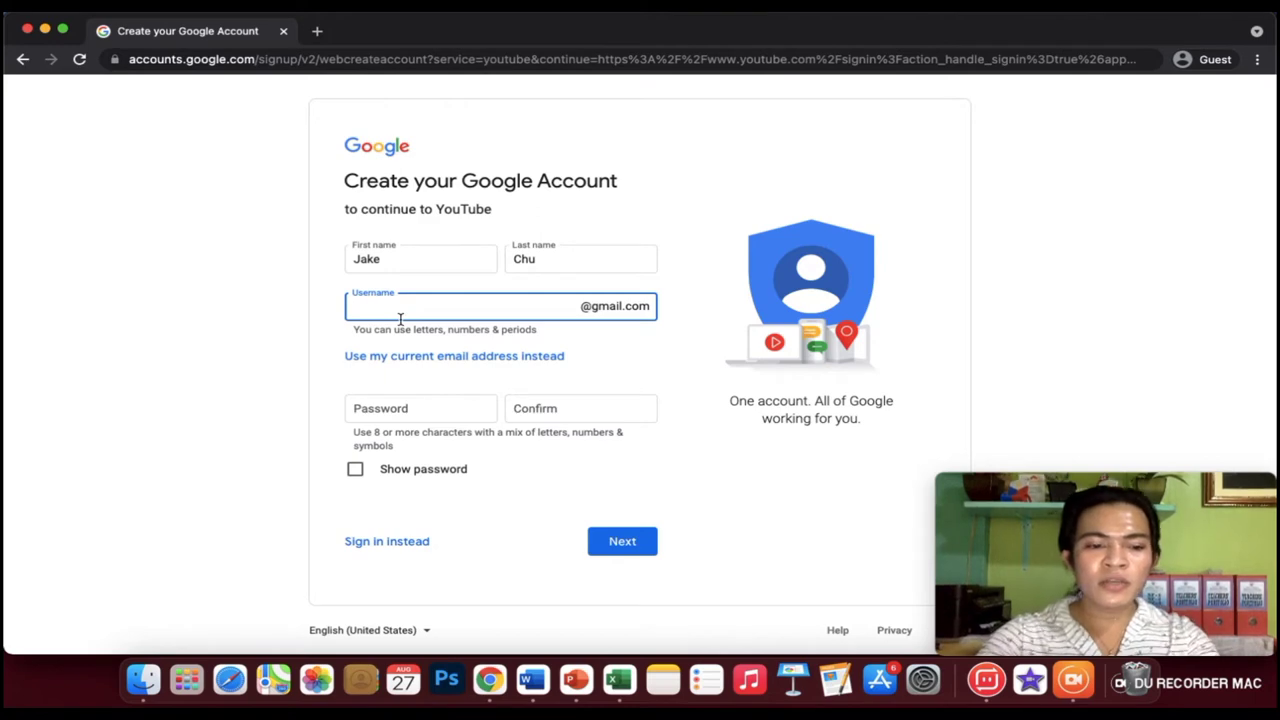
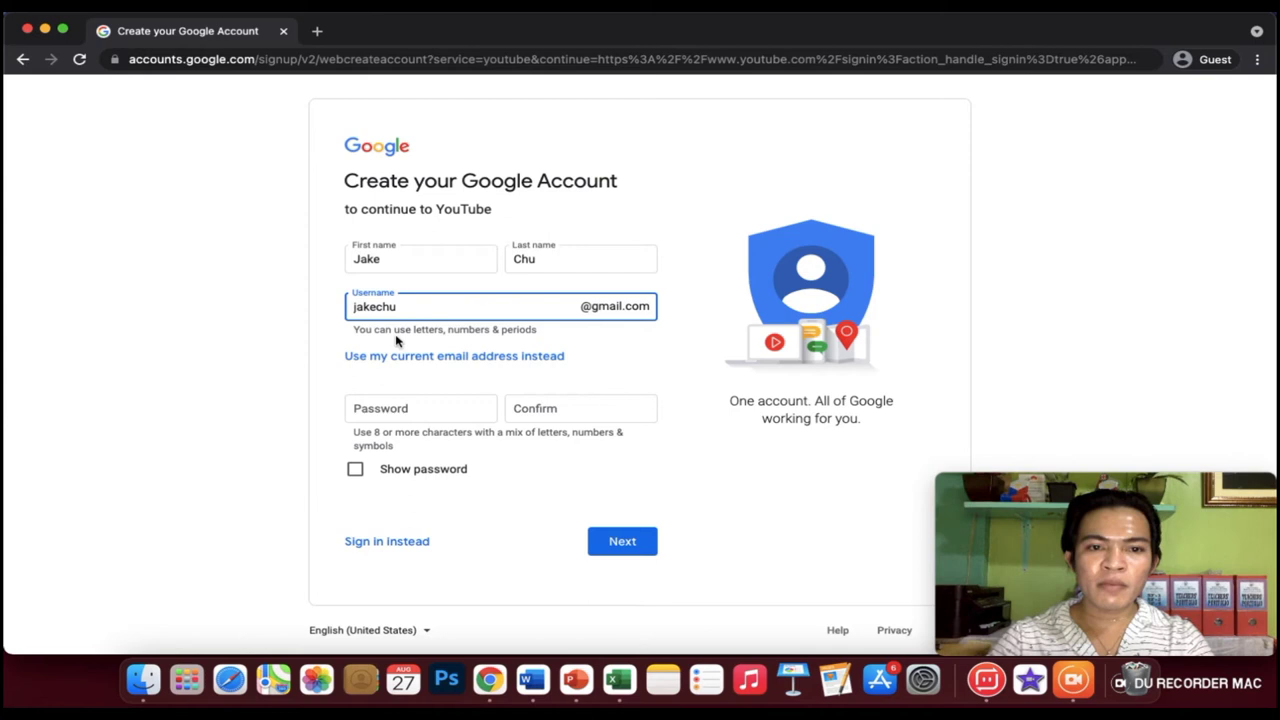
left_click(383, 409)
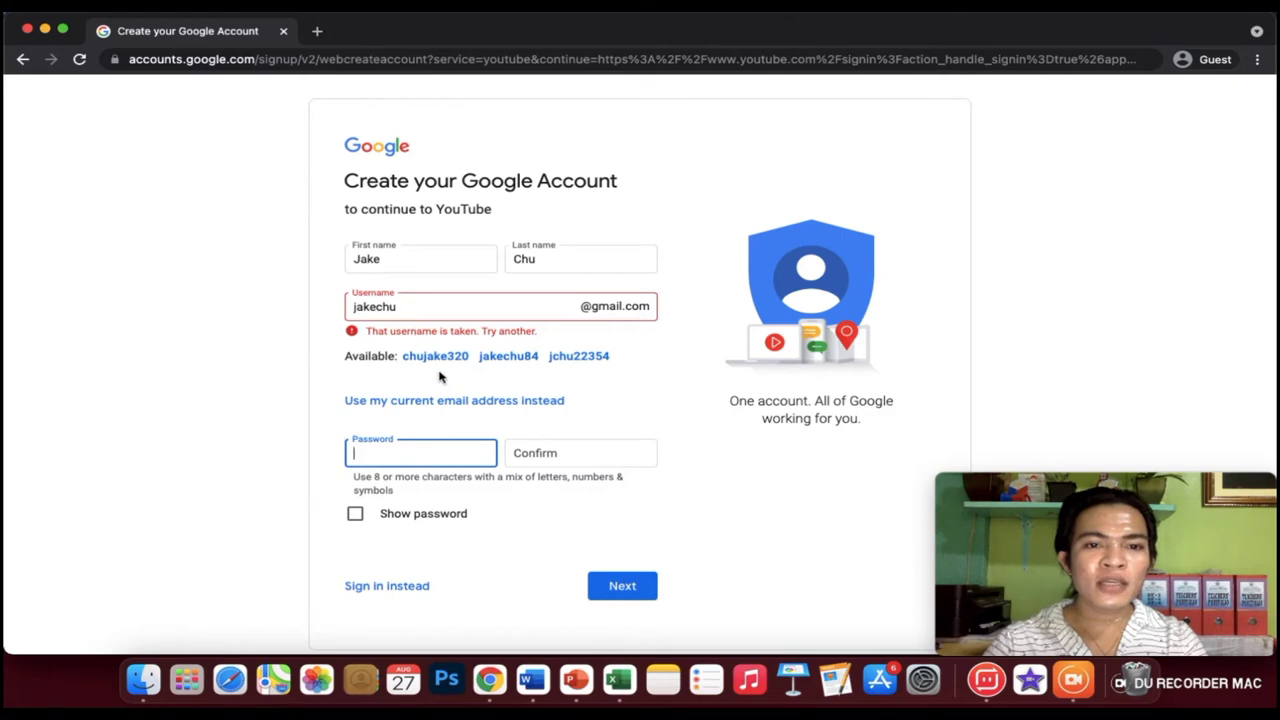
left_click(520, 362)
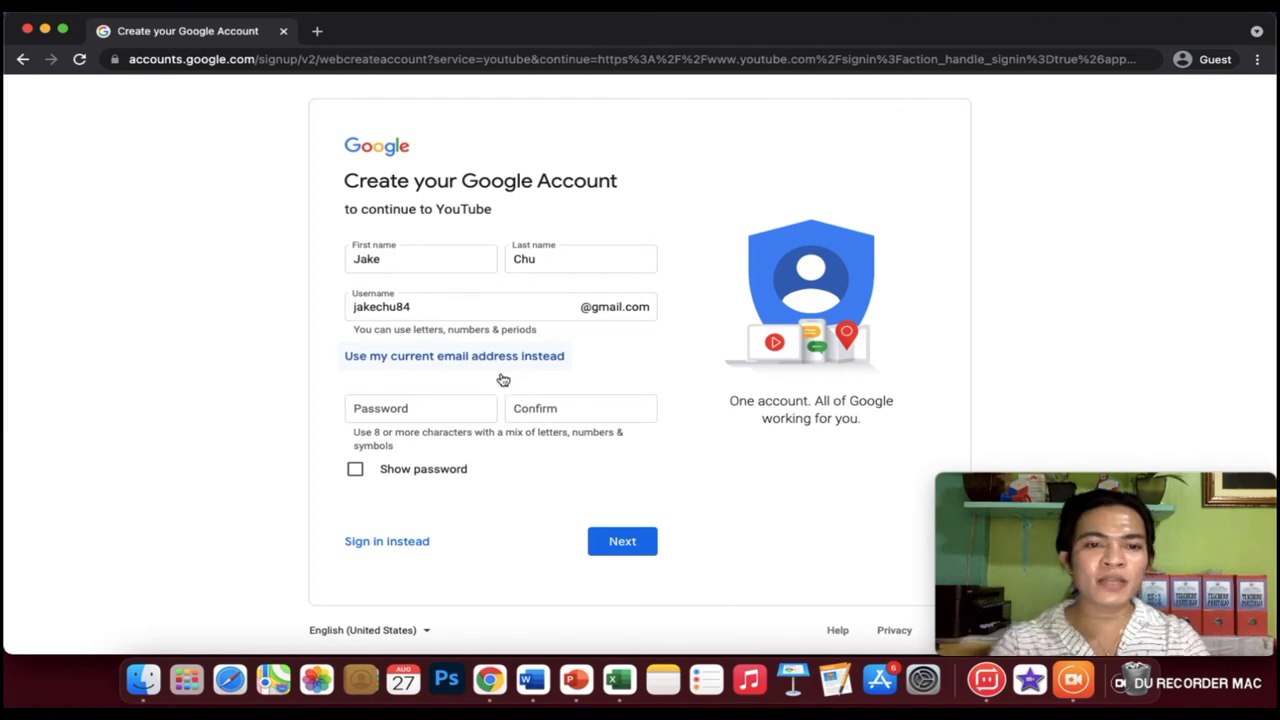
Enter and confirm an account password, then submit the sign-up form.
left_click(459, 414)
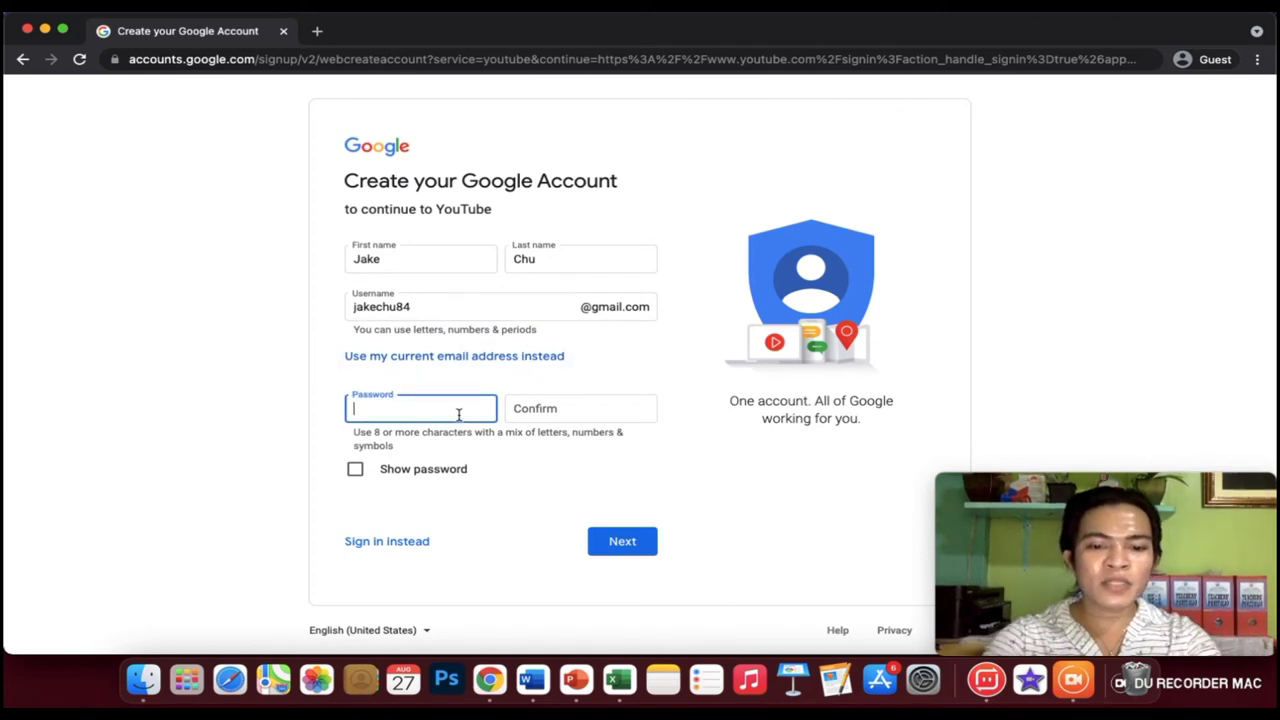
type("•••••")
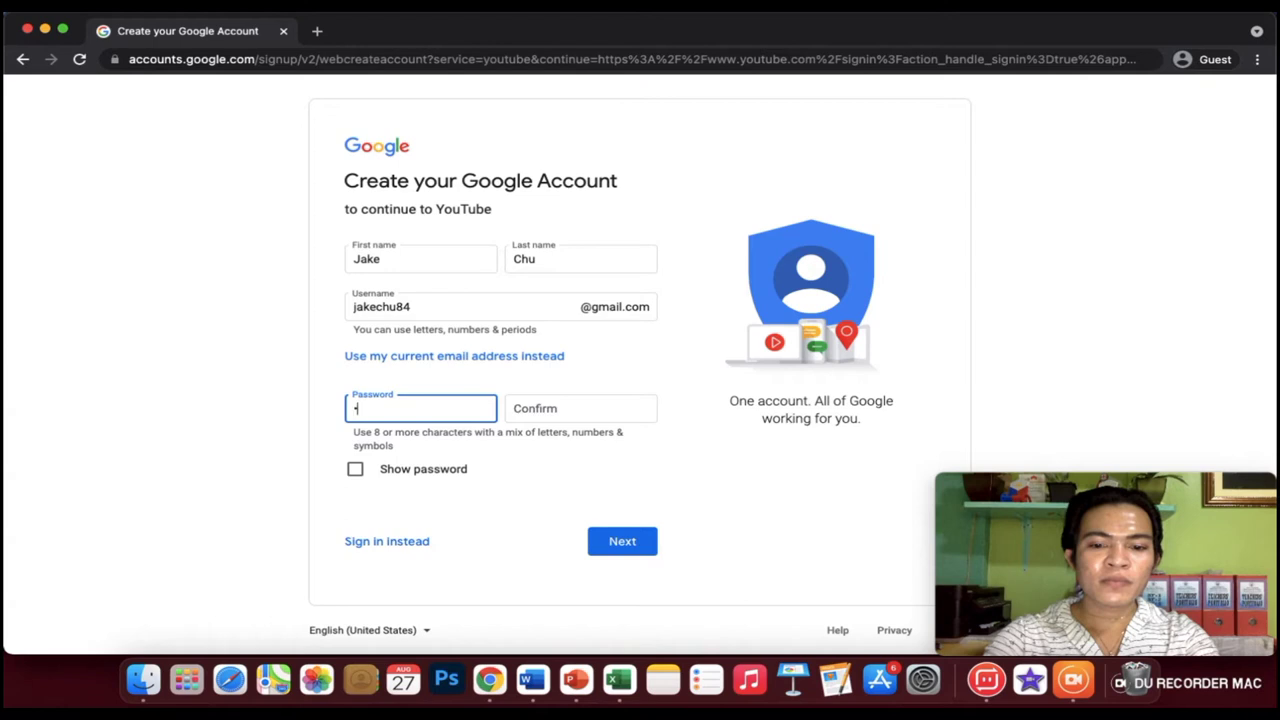
type("••••")
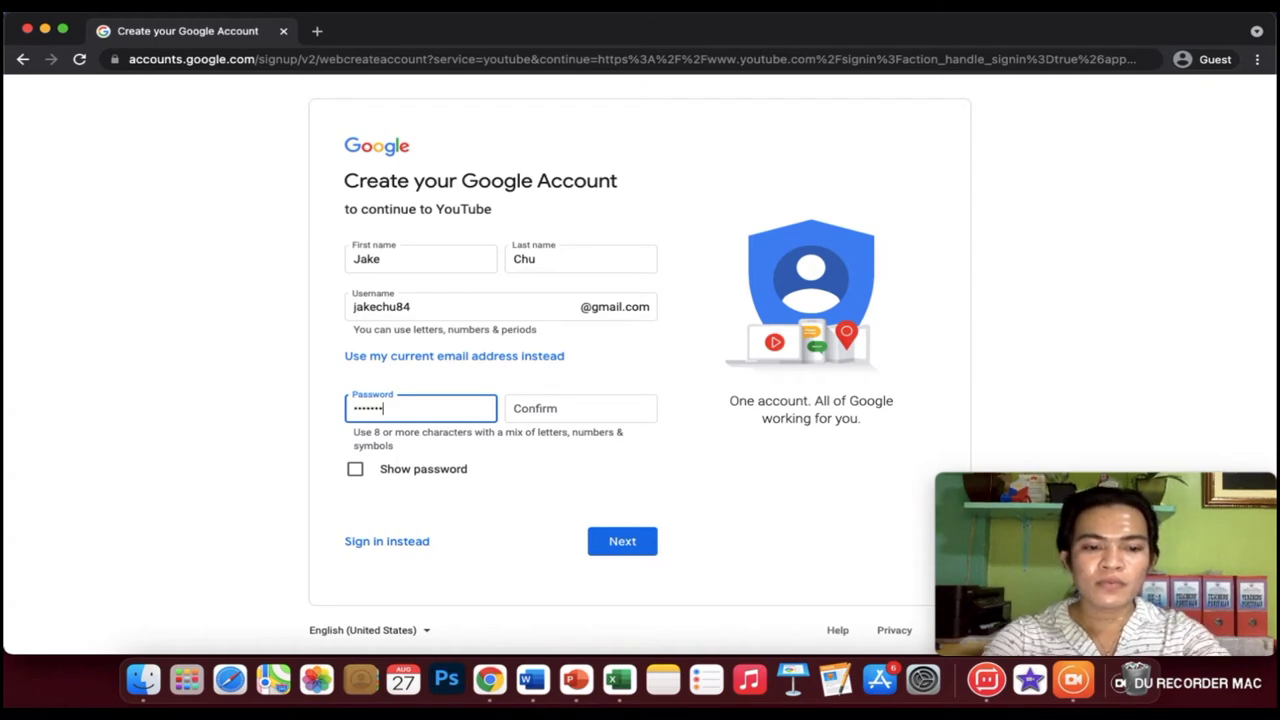
left_click(530, 407)
type("•••••••••")
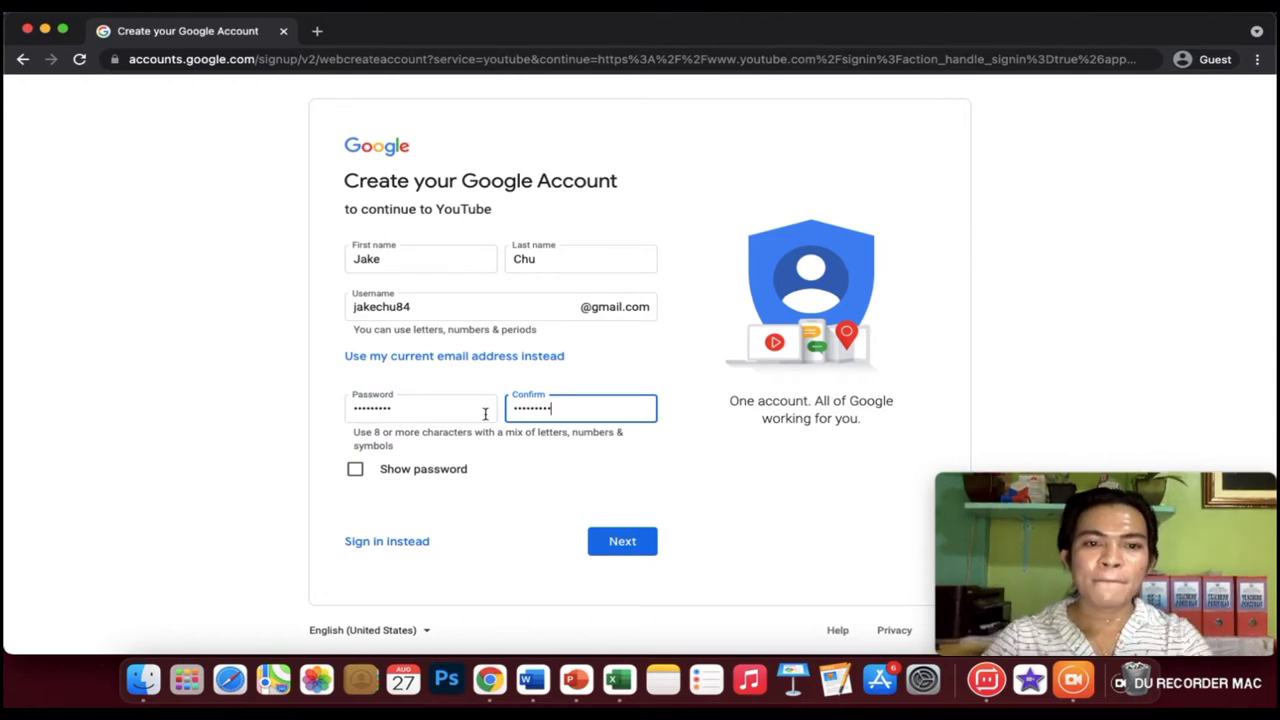
left_click(629, 546)
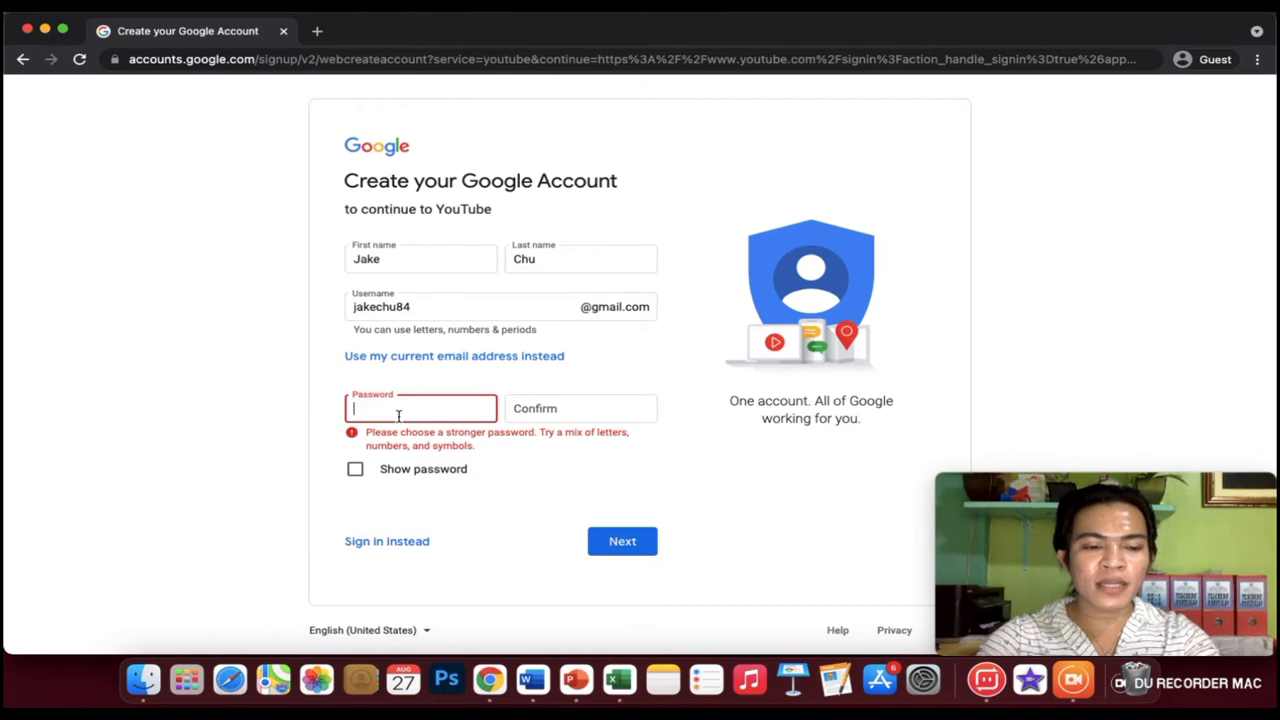
Replace it with a stronger confirmed password and continue to the personal details page.
type("••••••")
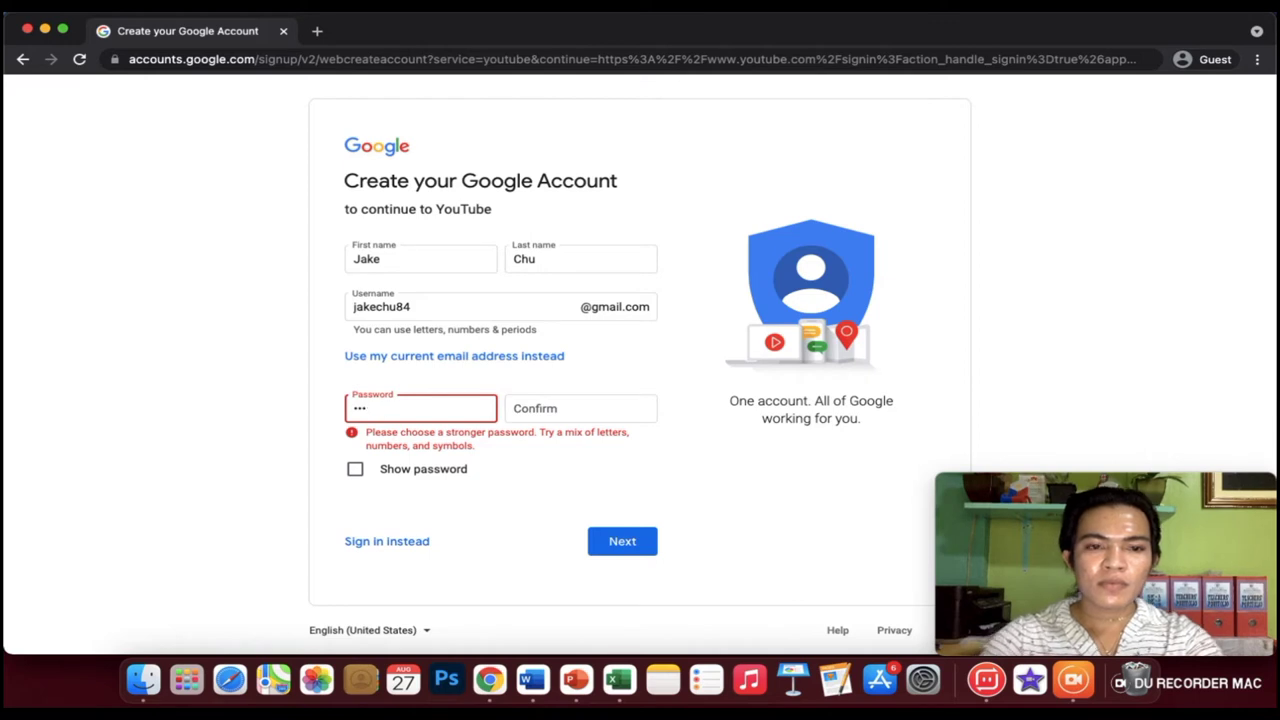
type("••••••")
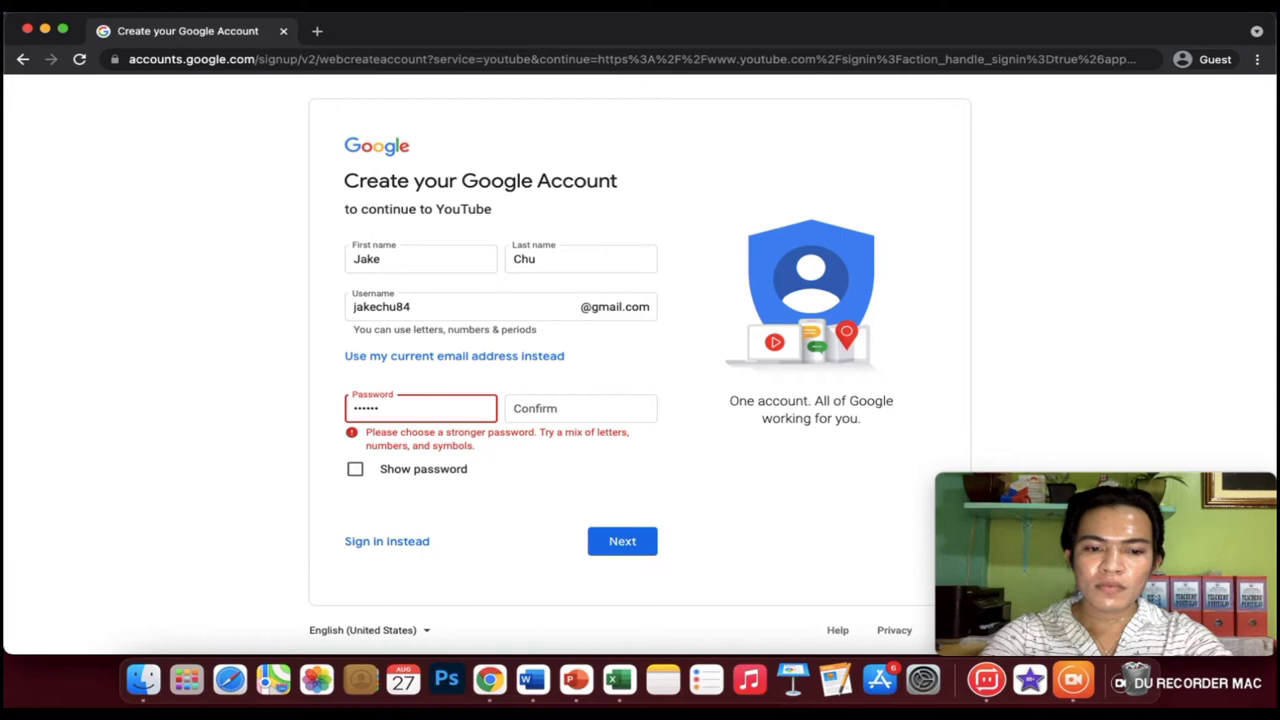
type("••••••")
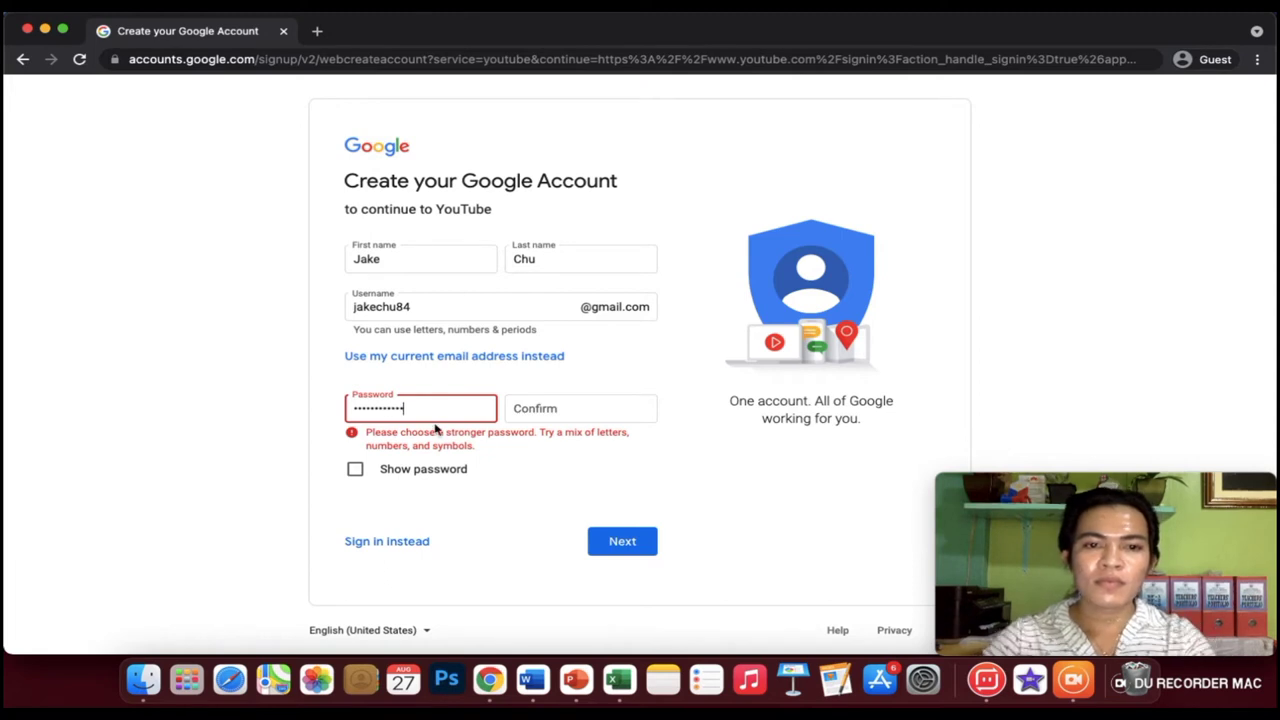
left_click(517, 409)
type("••")
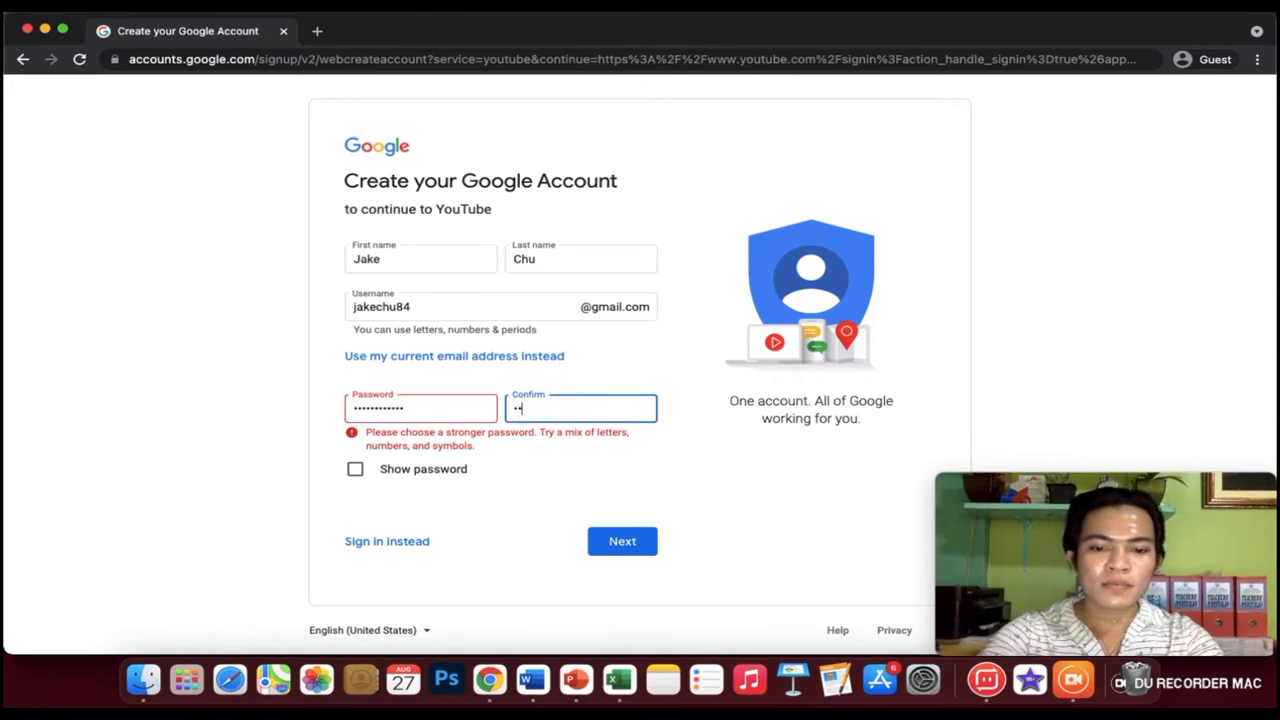
type("••")
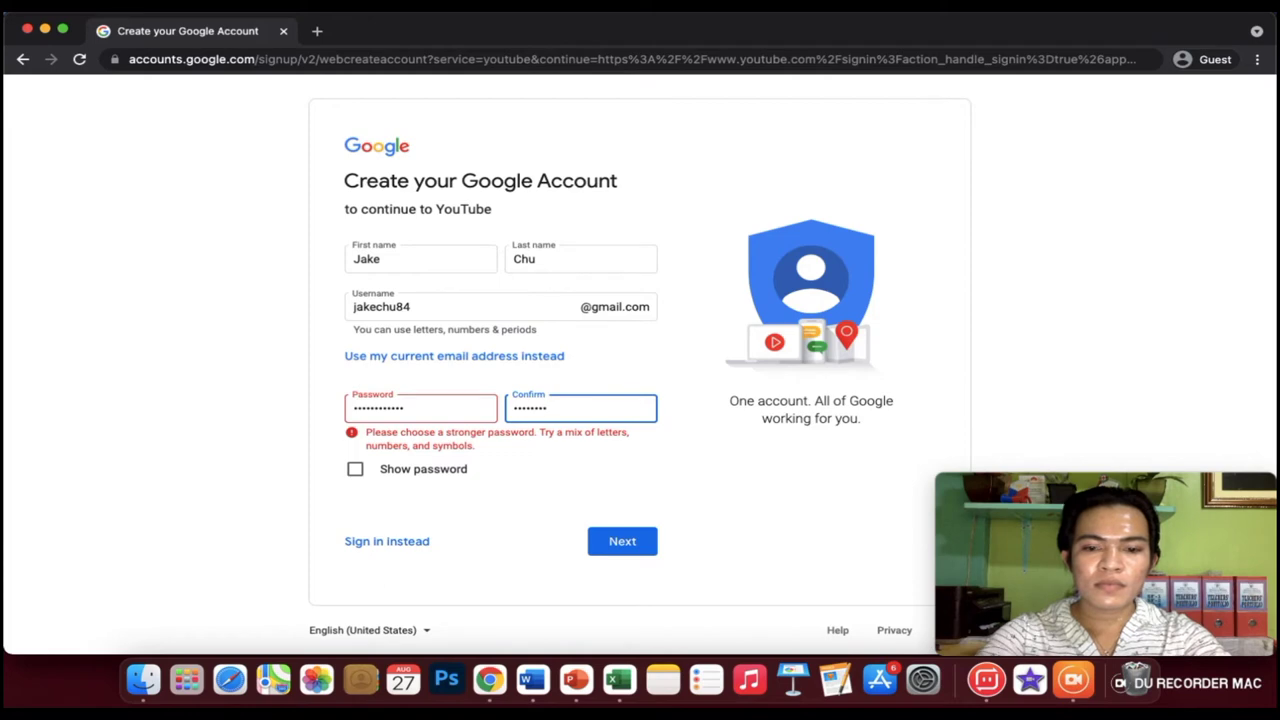
left_click(597, 536)
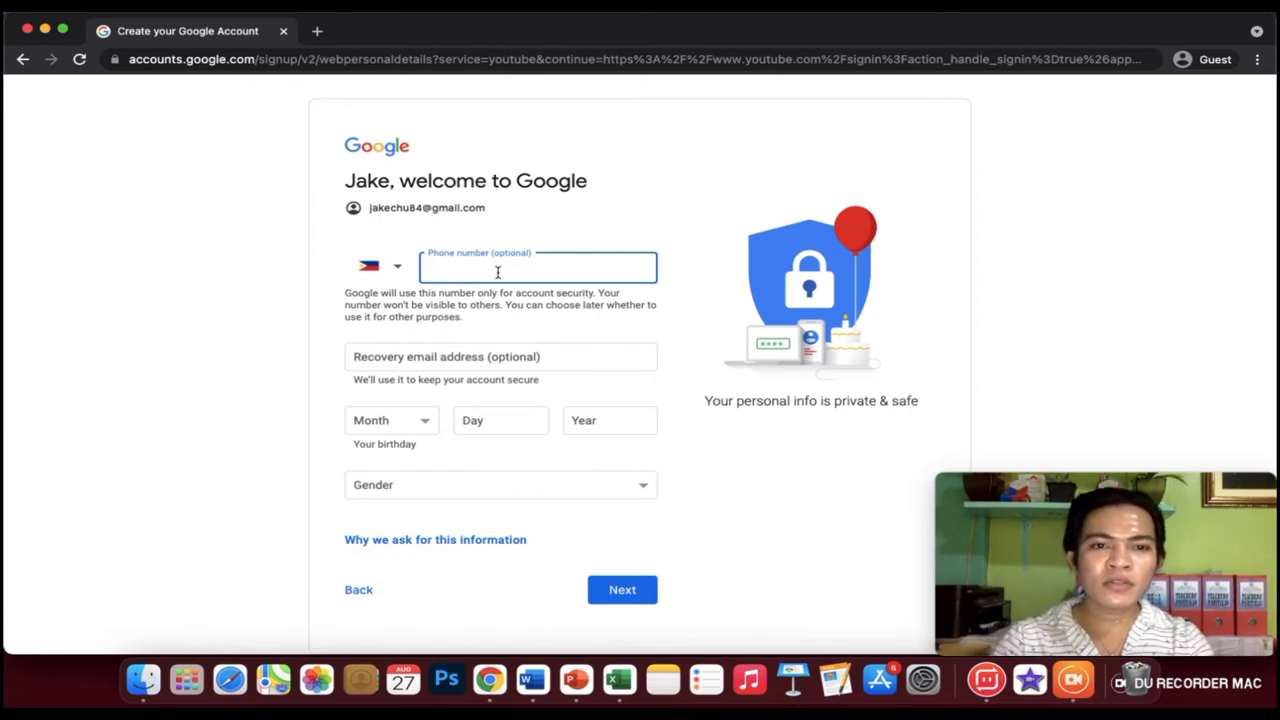
Keep Philippines (+63) as the country code and enter the phone number.
left_click(399, 268)
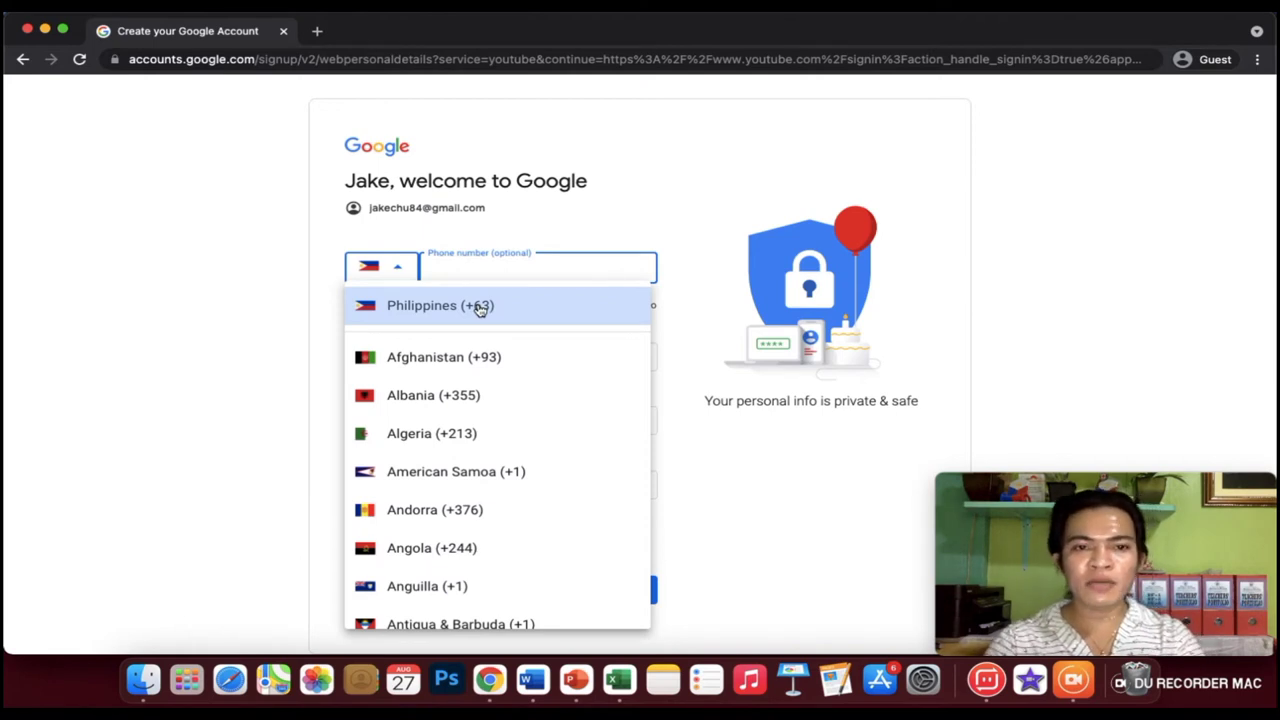
left_click(480, 309)
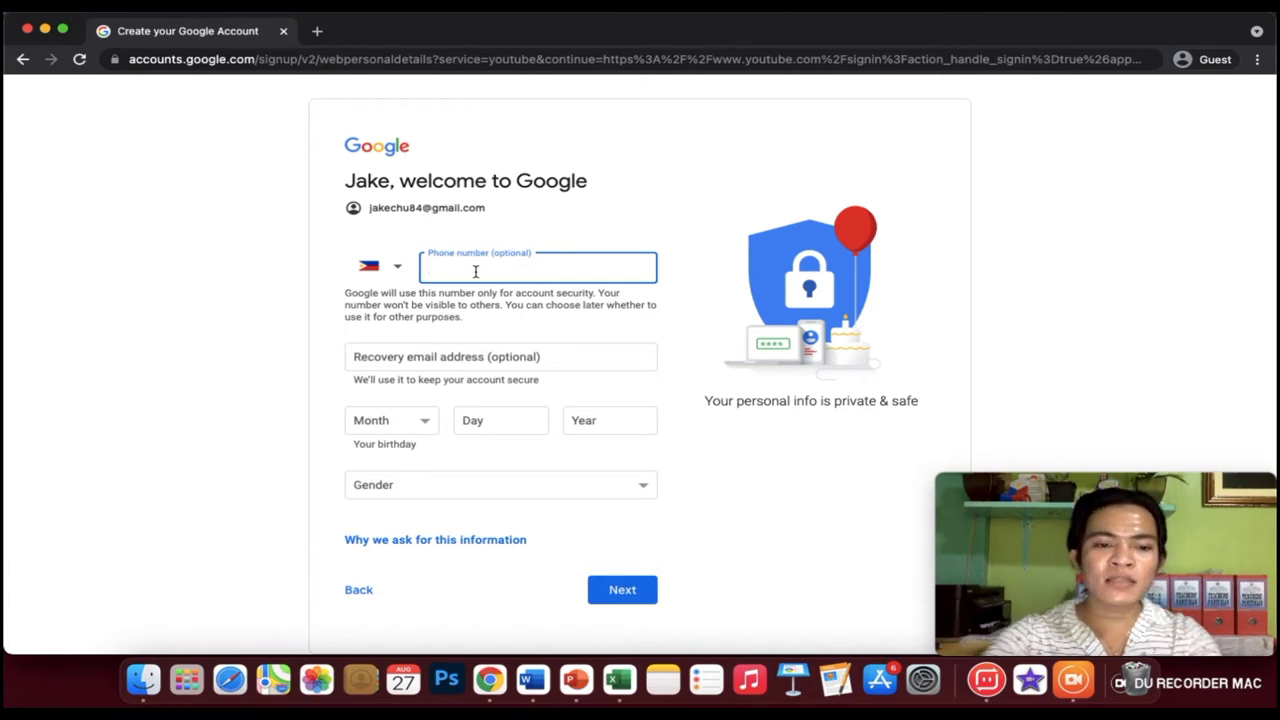
type("9")
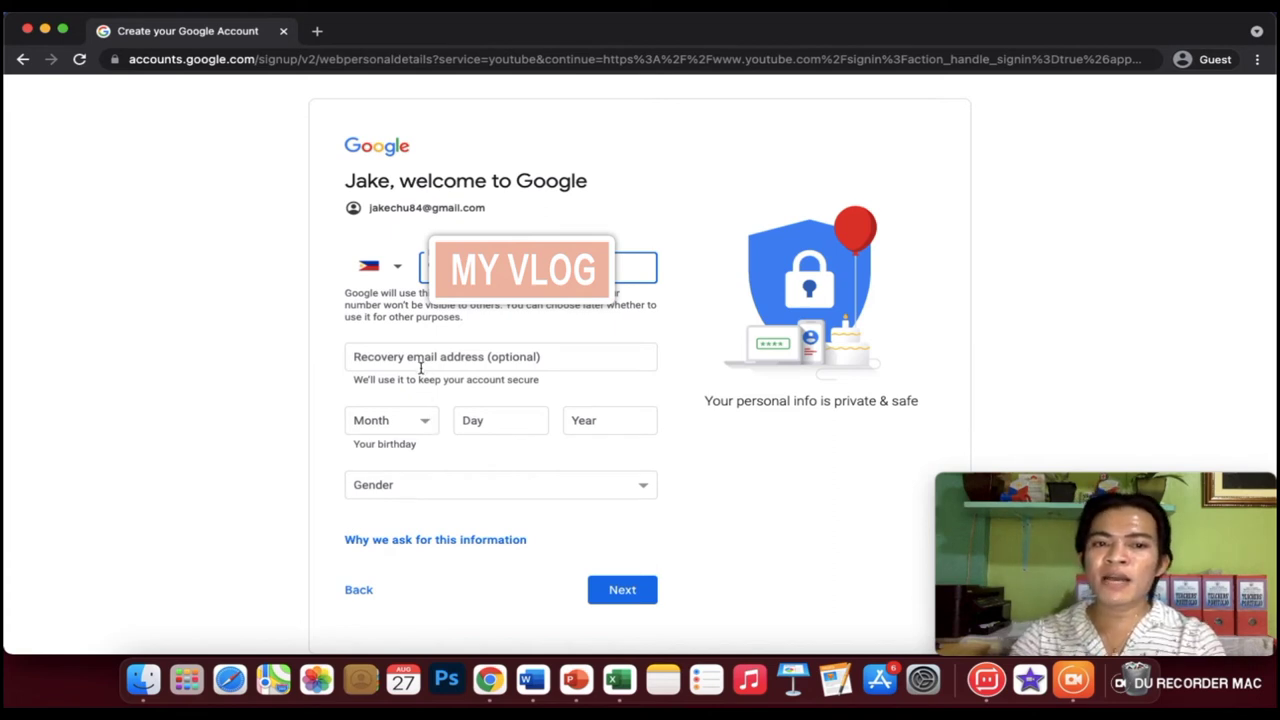
left_click(424, 425)
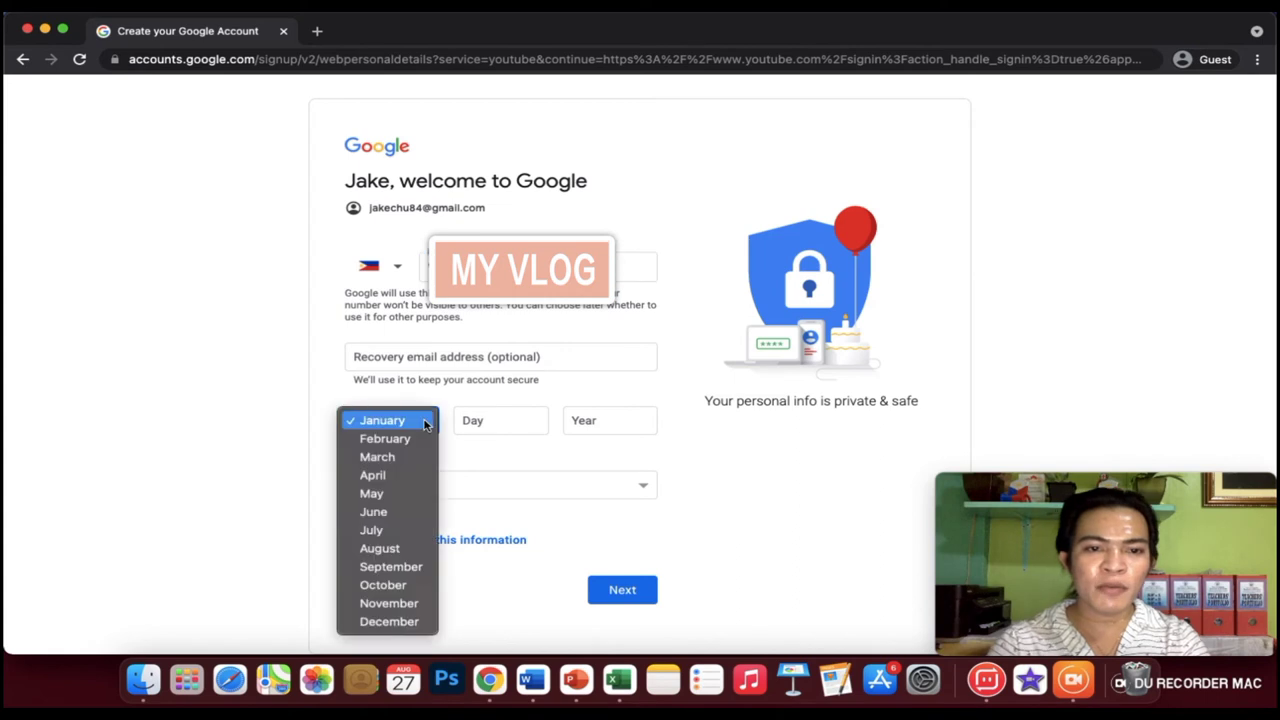
left_click(418, 553)
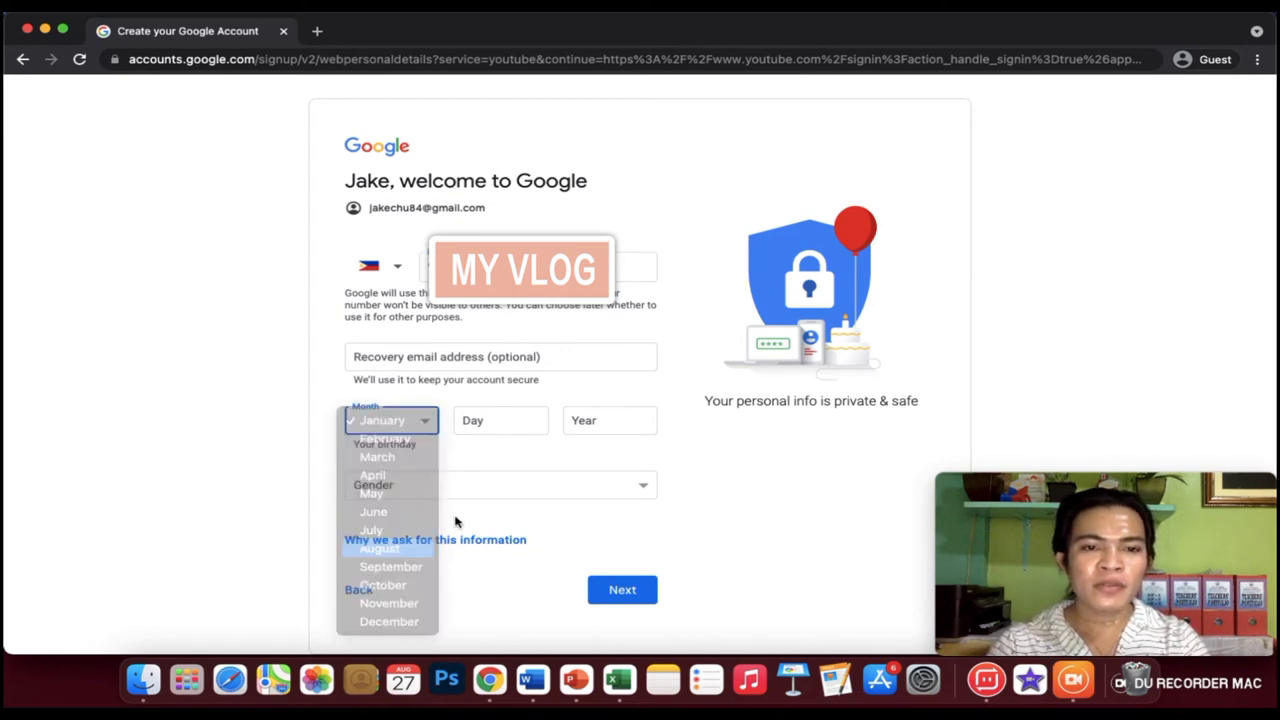
left_click(509, 421)
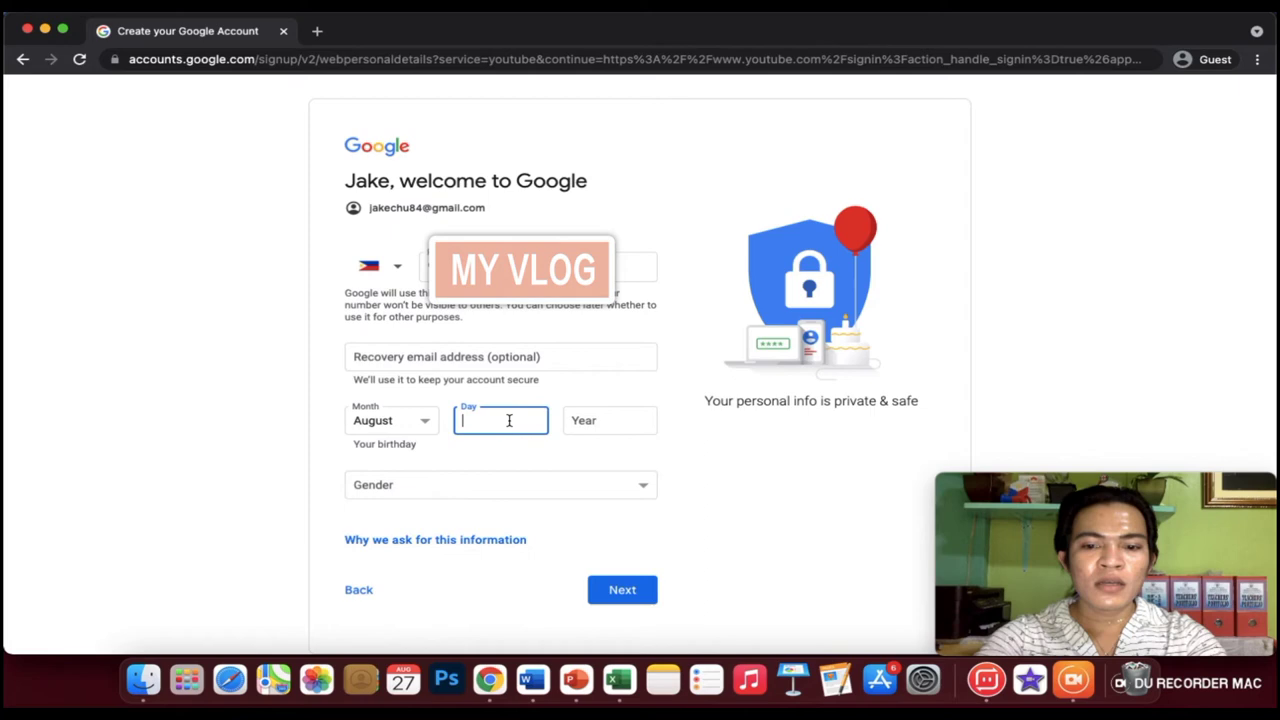
type("19")
left_click(634, 416)
type("1")
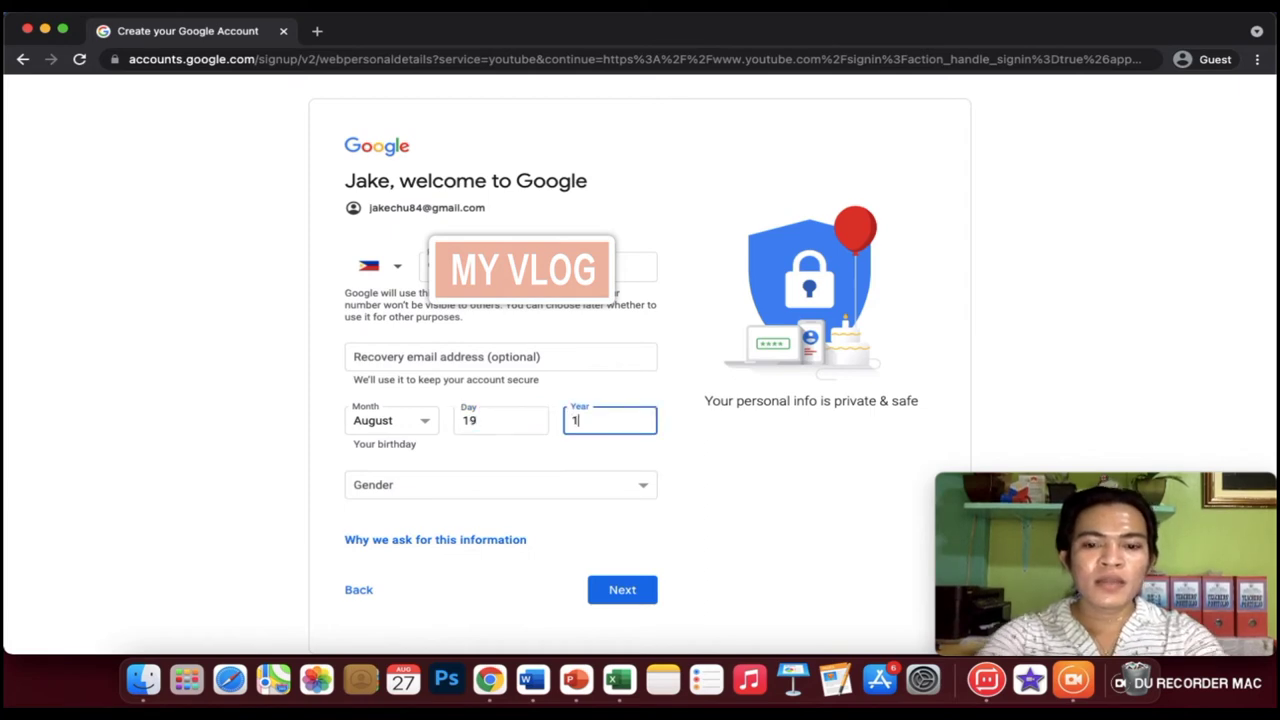
type("996")
left_click(590, 480)
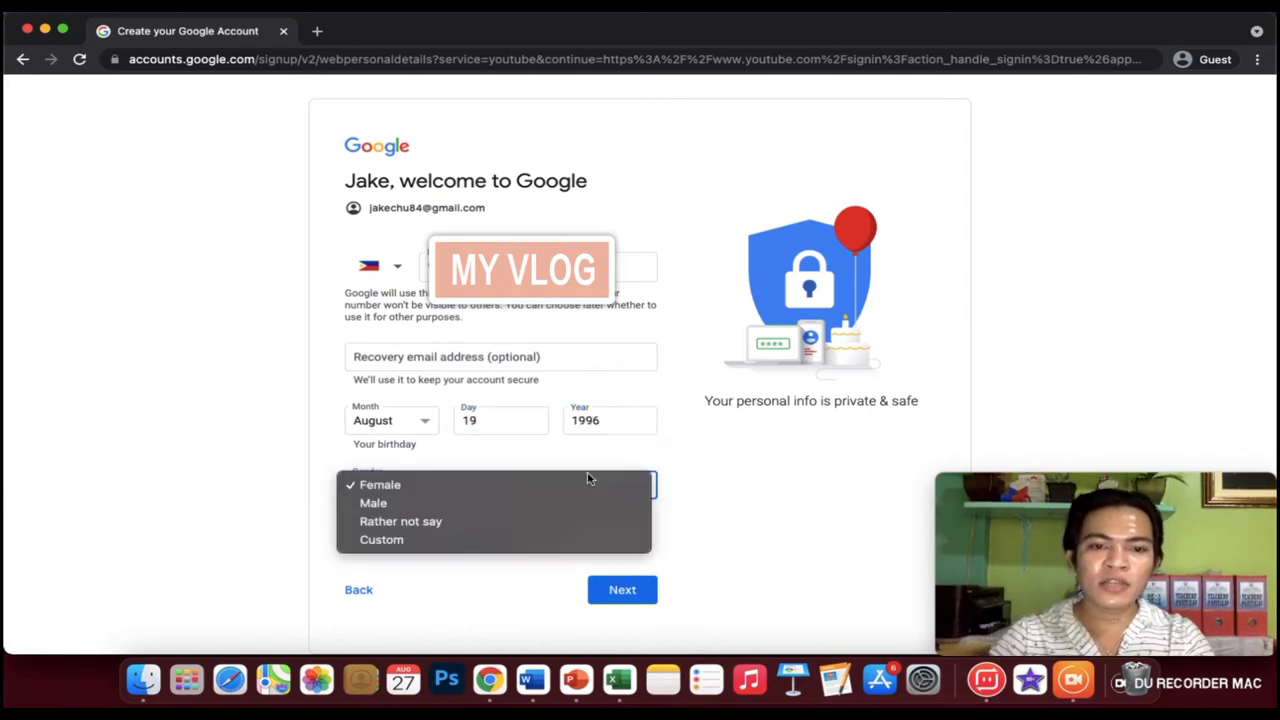
left_click(460, 505)
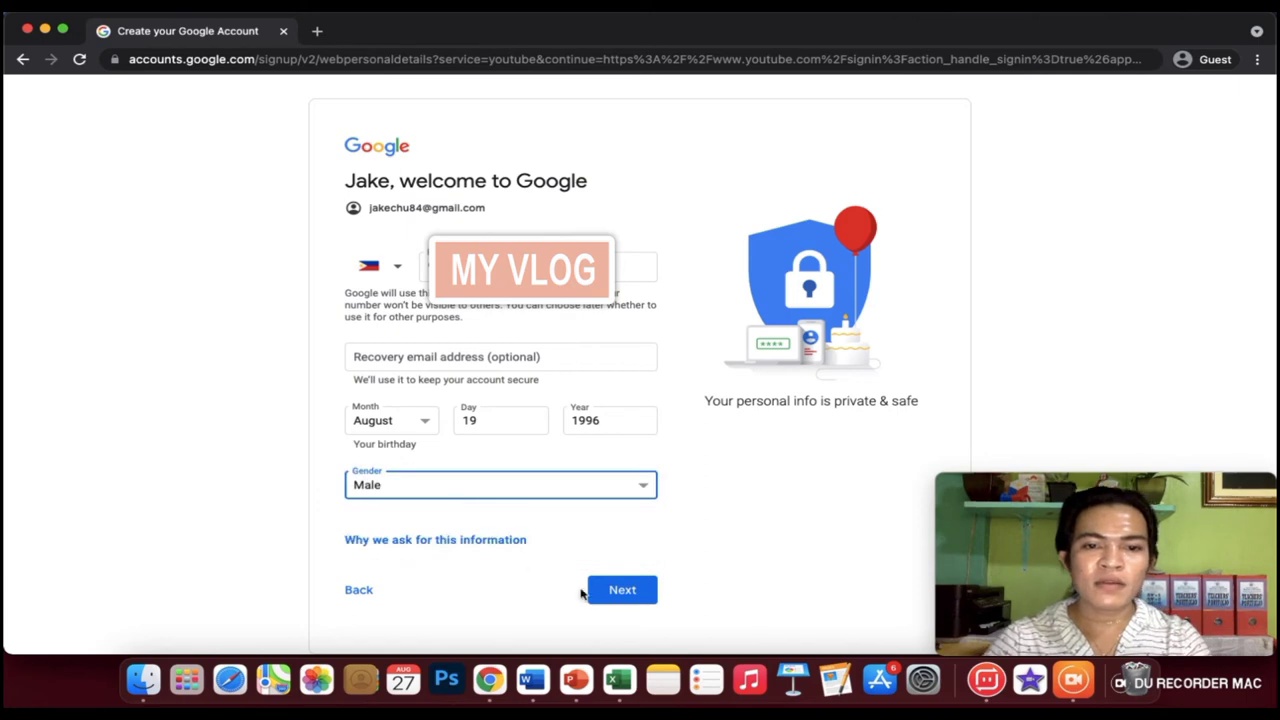
left_click(618, 591)
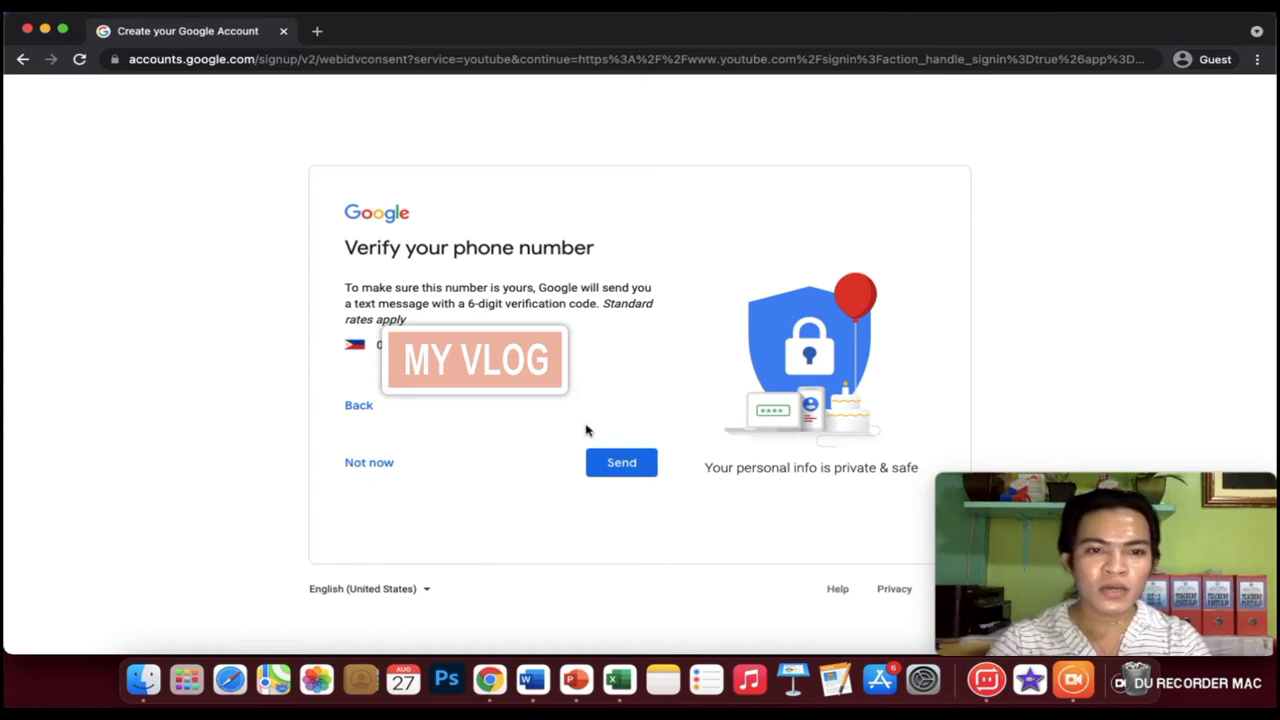
Have a code texted to the phone and enter the six-digit code to verify it.
left_click(616, 470)
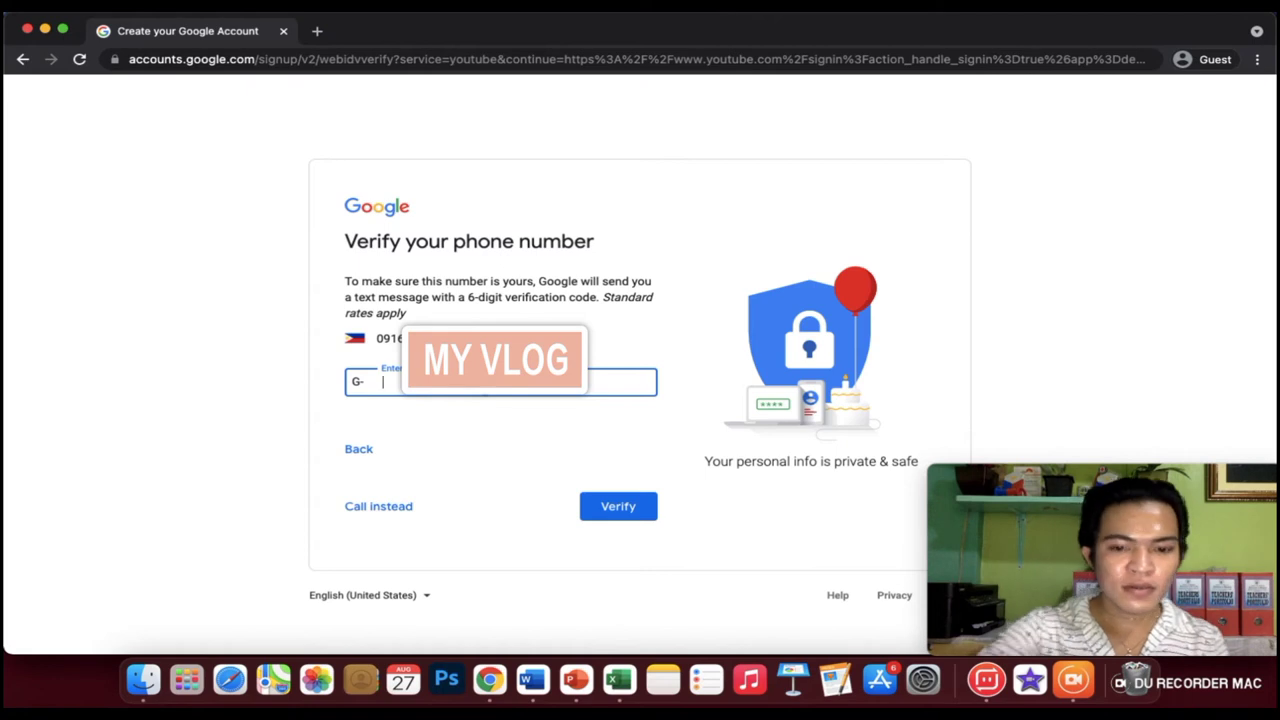
type("14")
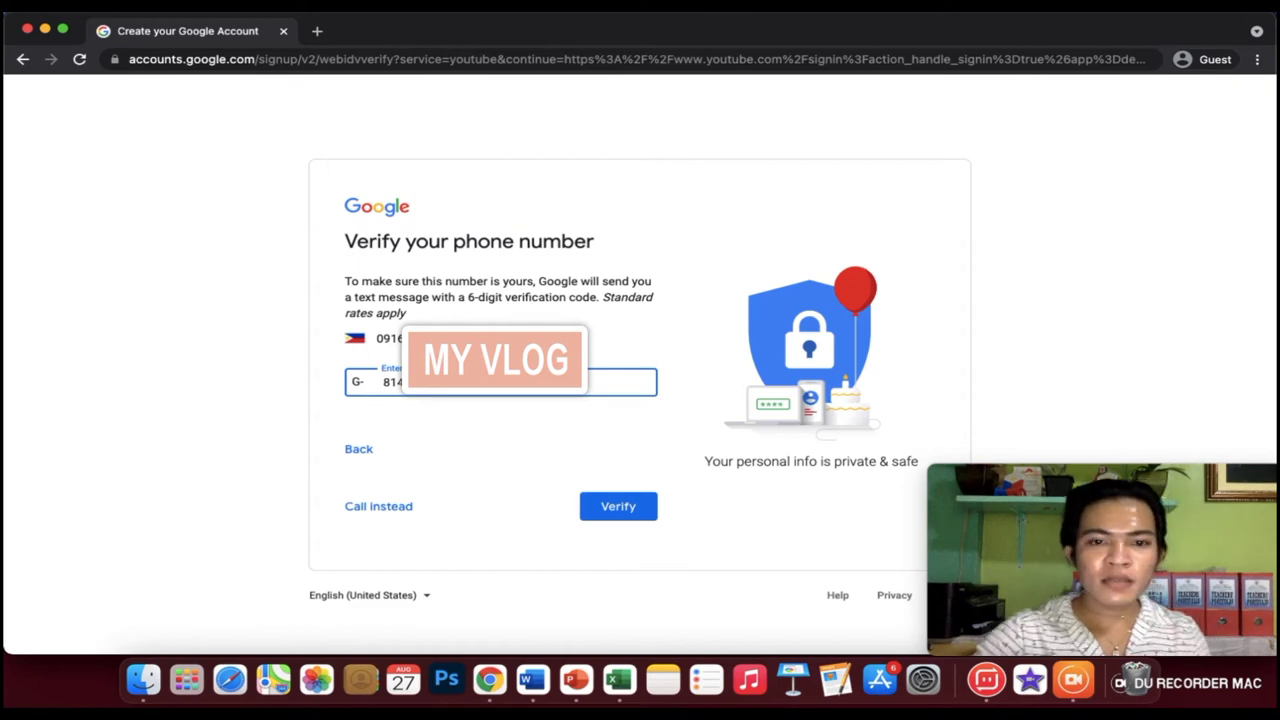
key("Return")
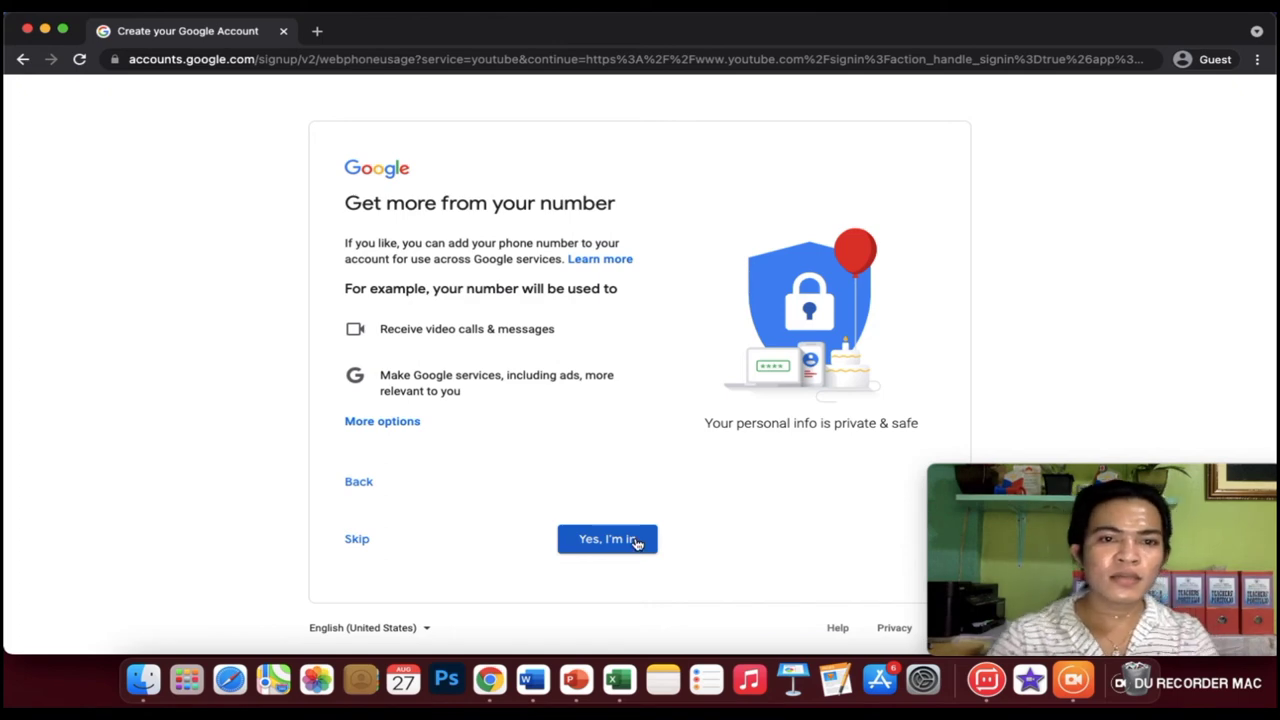
Agree to use the number across Google services and accept the Privacy and Terms.
left_click(636, 542)
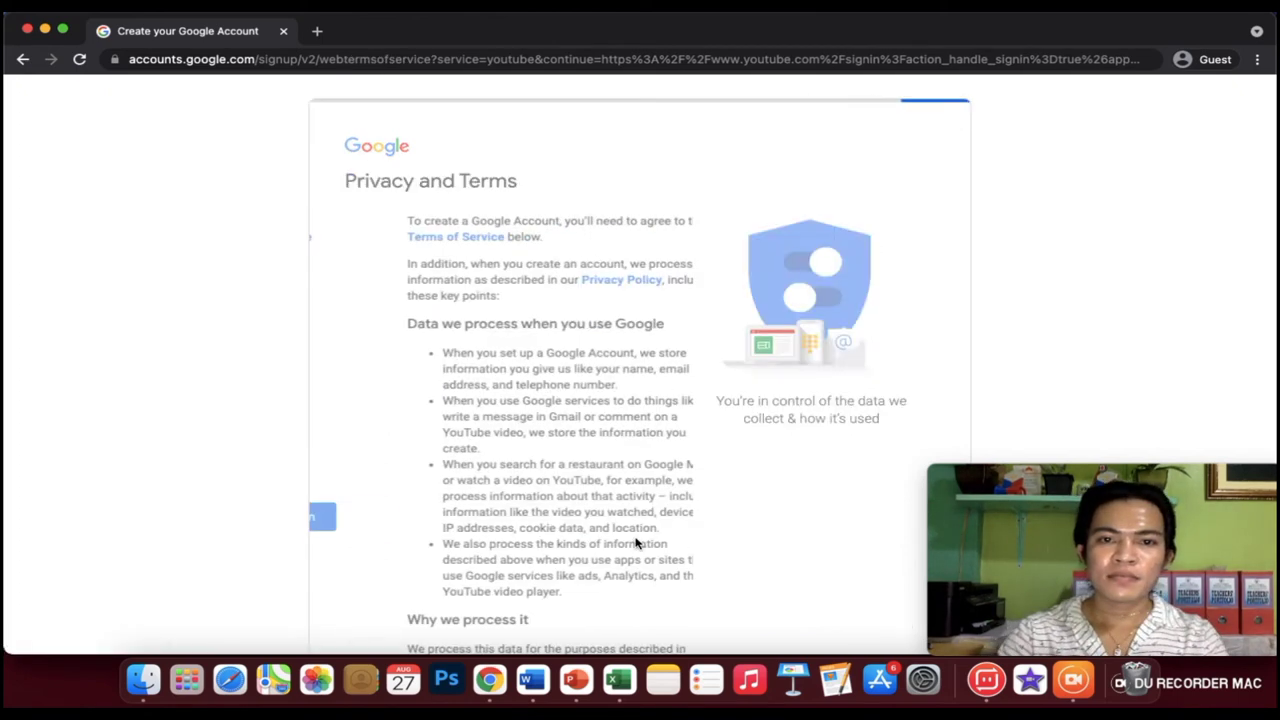
scroll(636, 542, "down", 15)
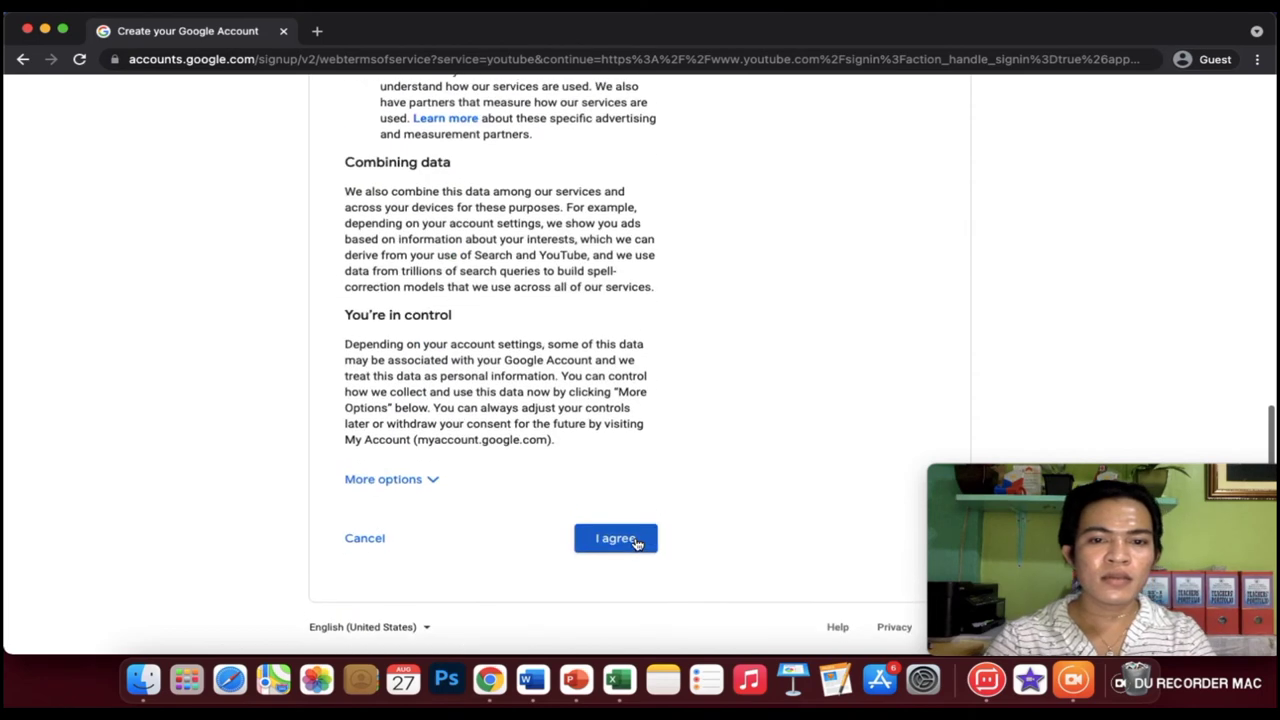
left_click(616, 540)
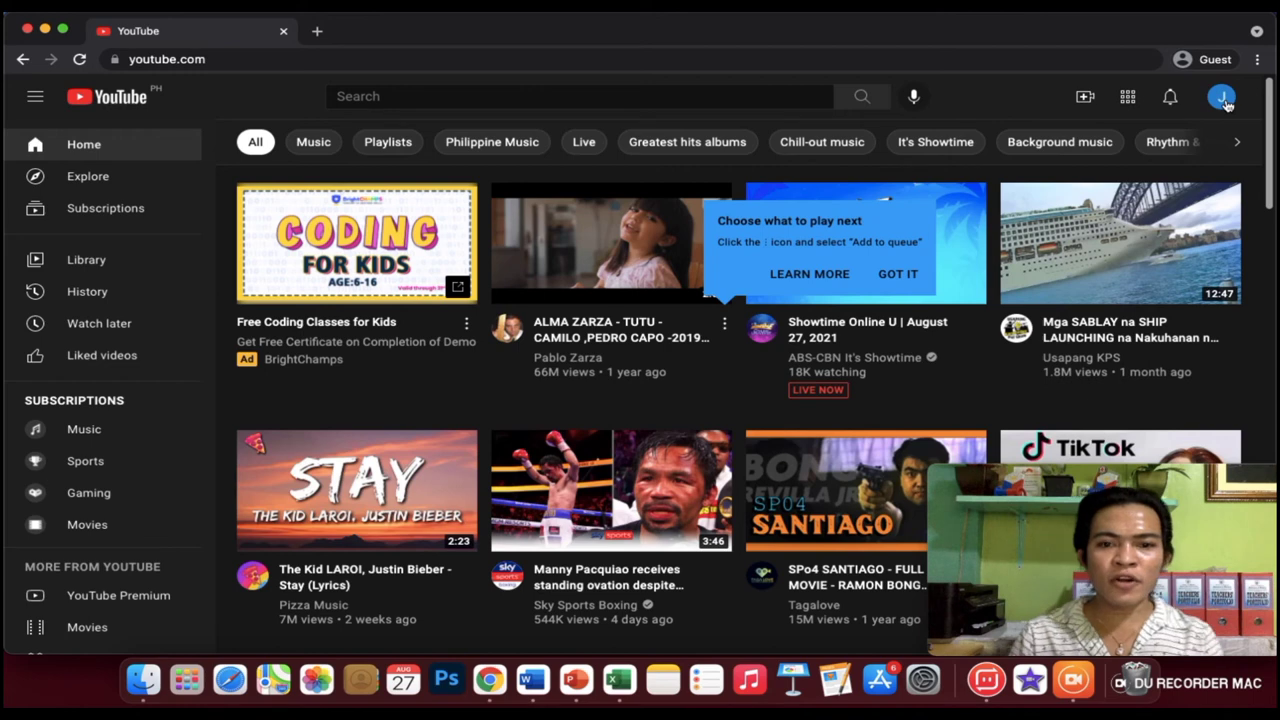
Create a channel from the account menu, changing its name to 'Jake TV'.
left_click(1222, 98)
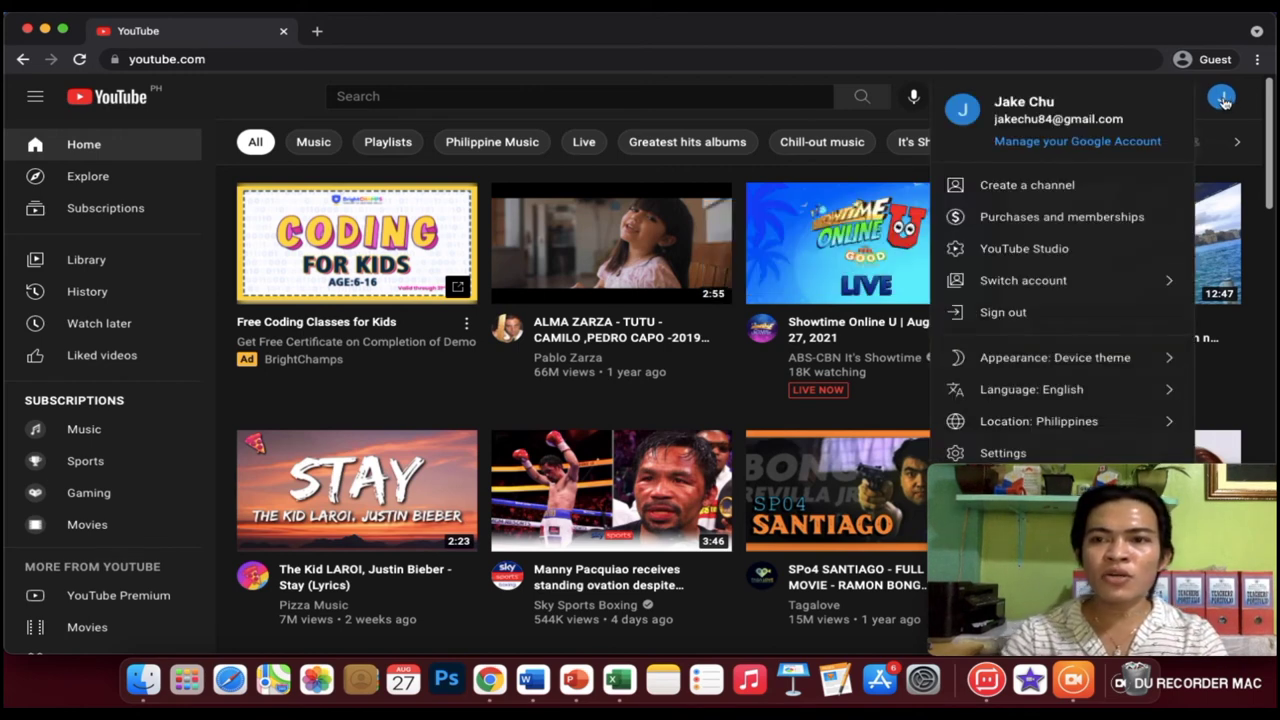
left_click(1222, 98)
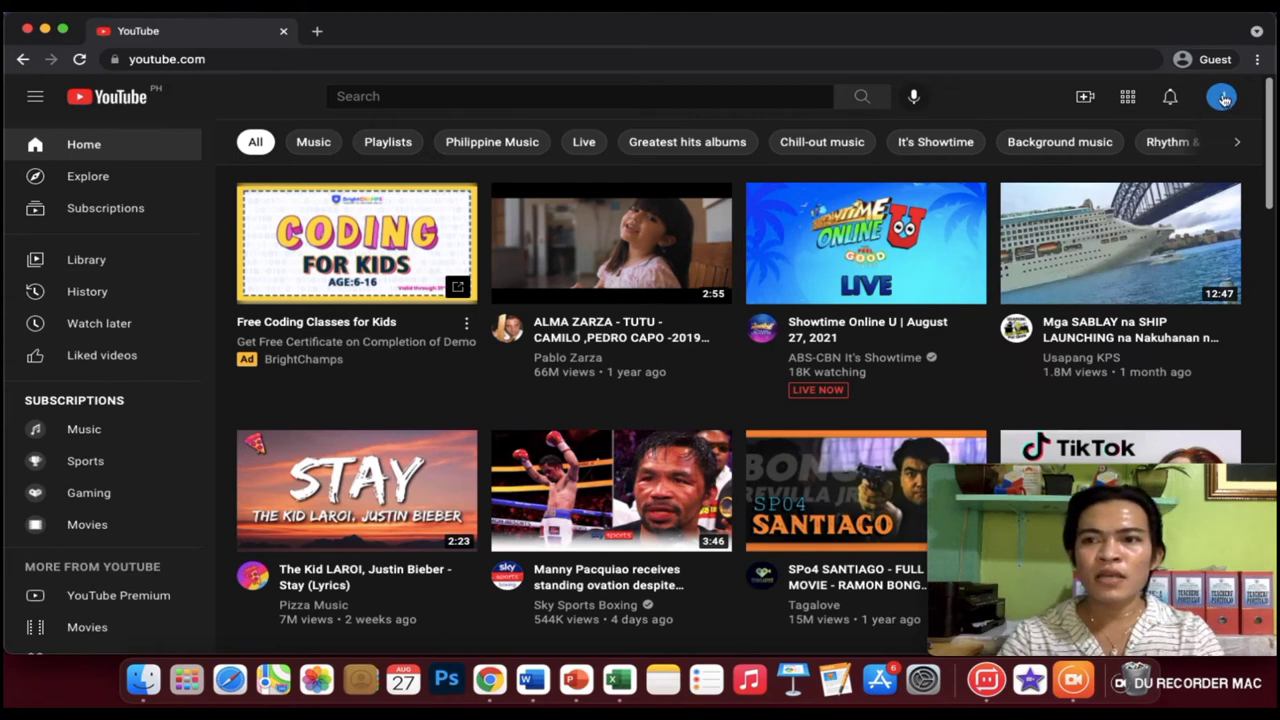
left_click(1224, 98)
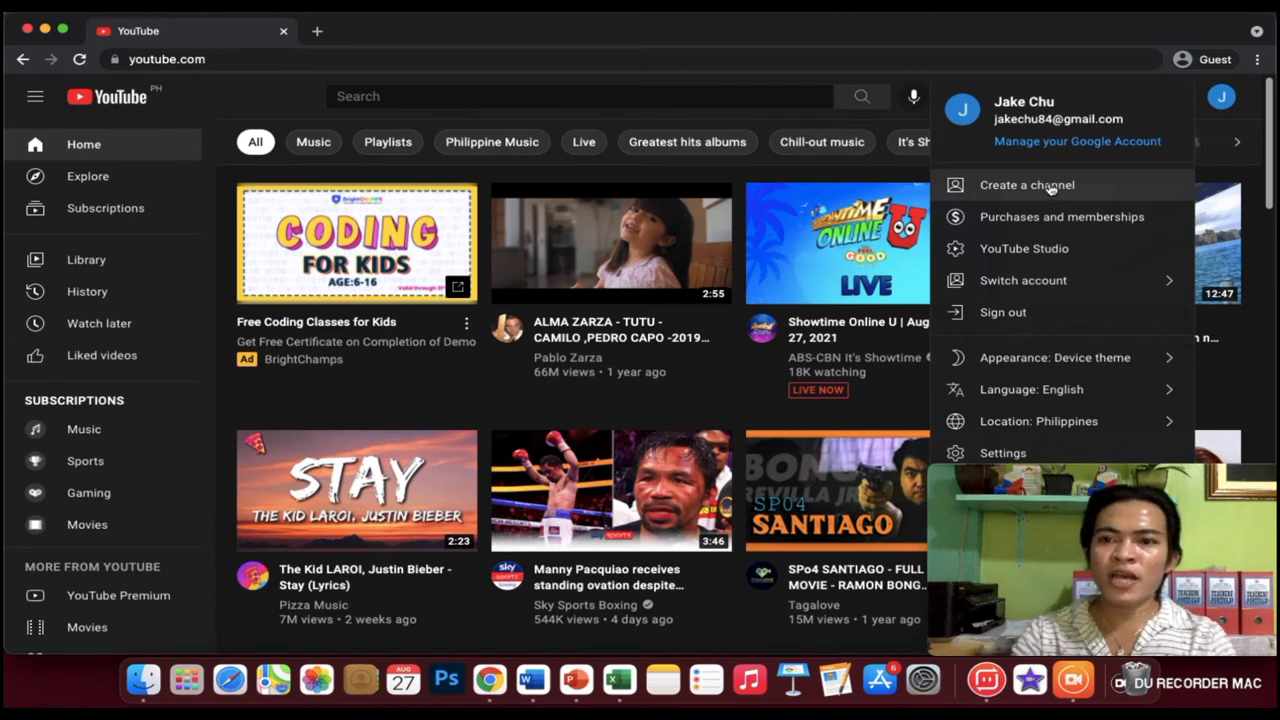
left_click(1051, 189)
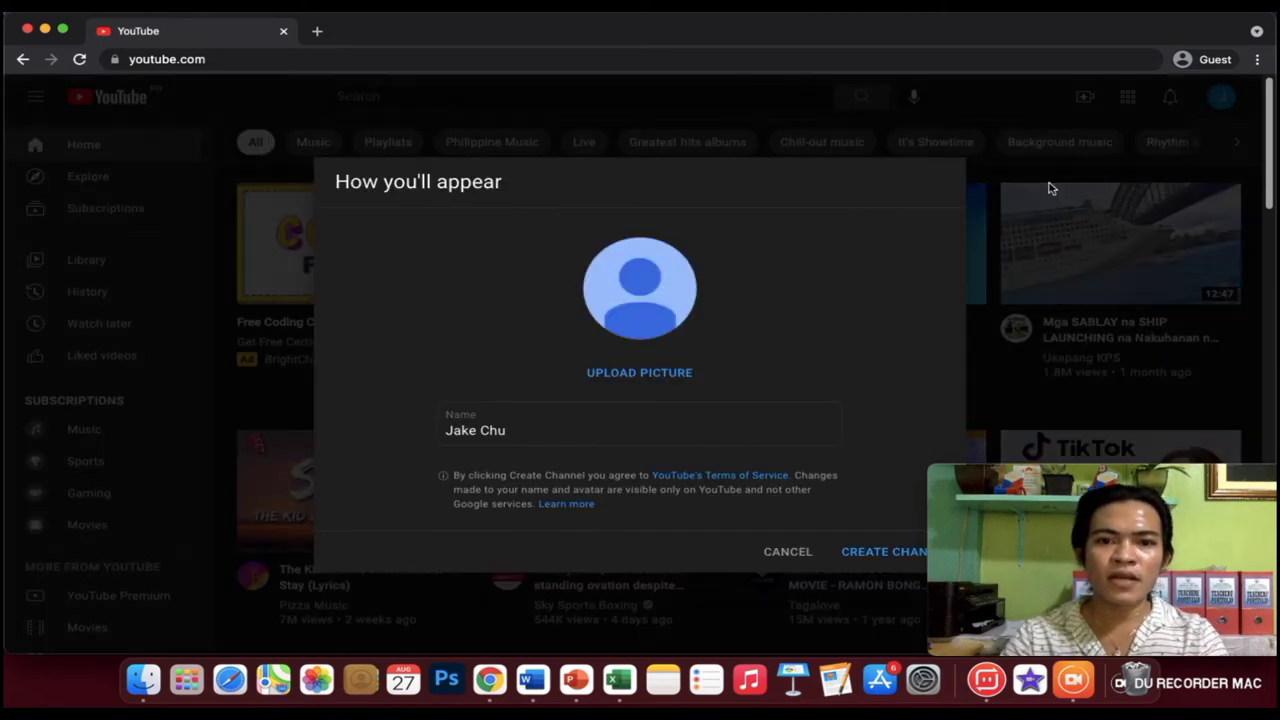
left_click(521, 430)
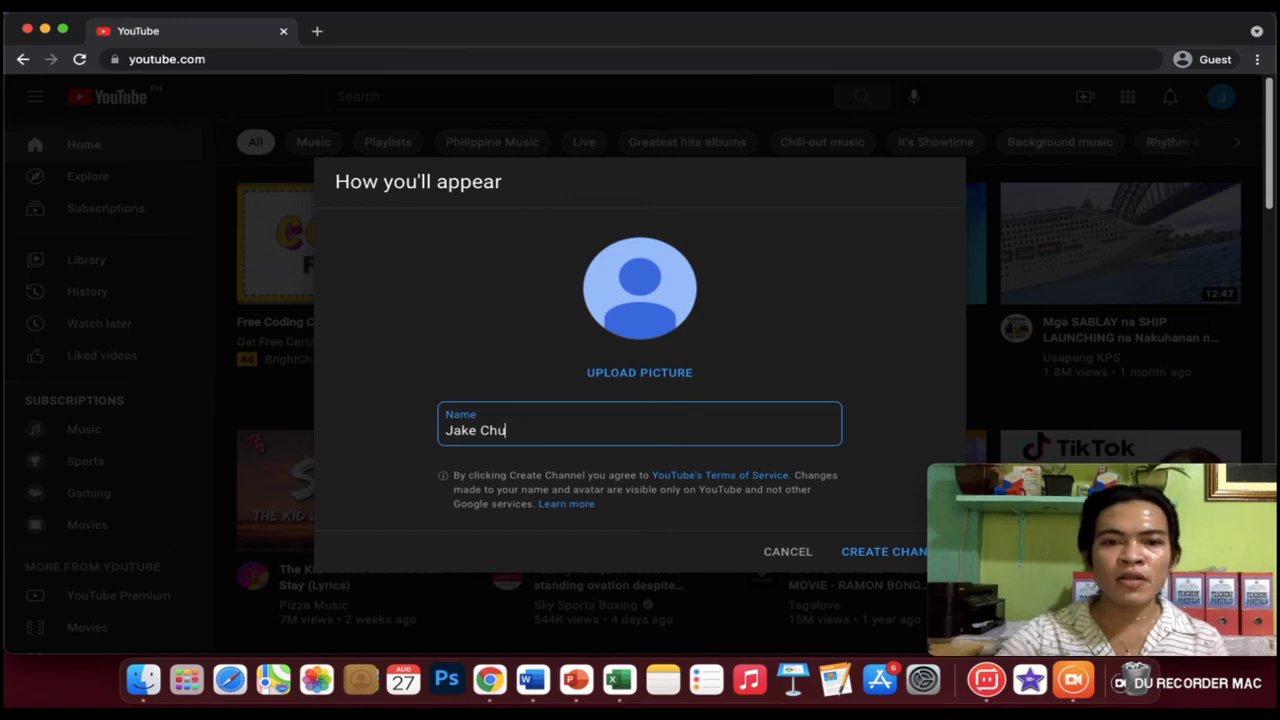
key("BackSpace")
key("BackSpace")
key("BackSpace")
type("TV")
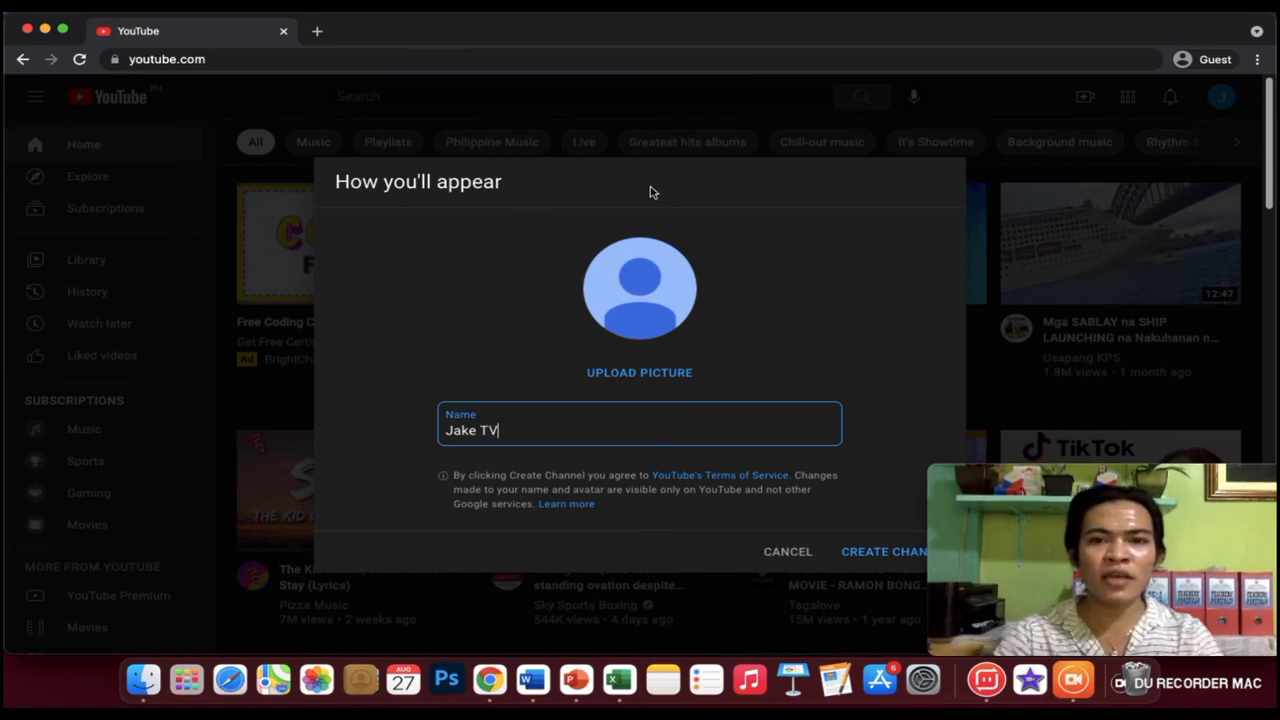
left_click_drag(651, 191, 633, 98)
left_click(667, 430)
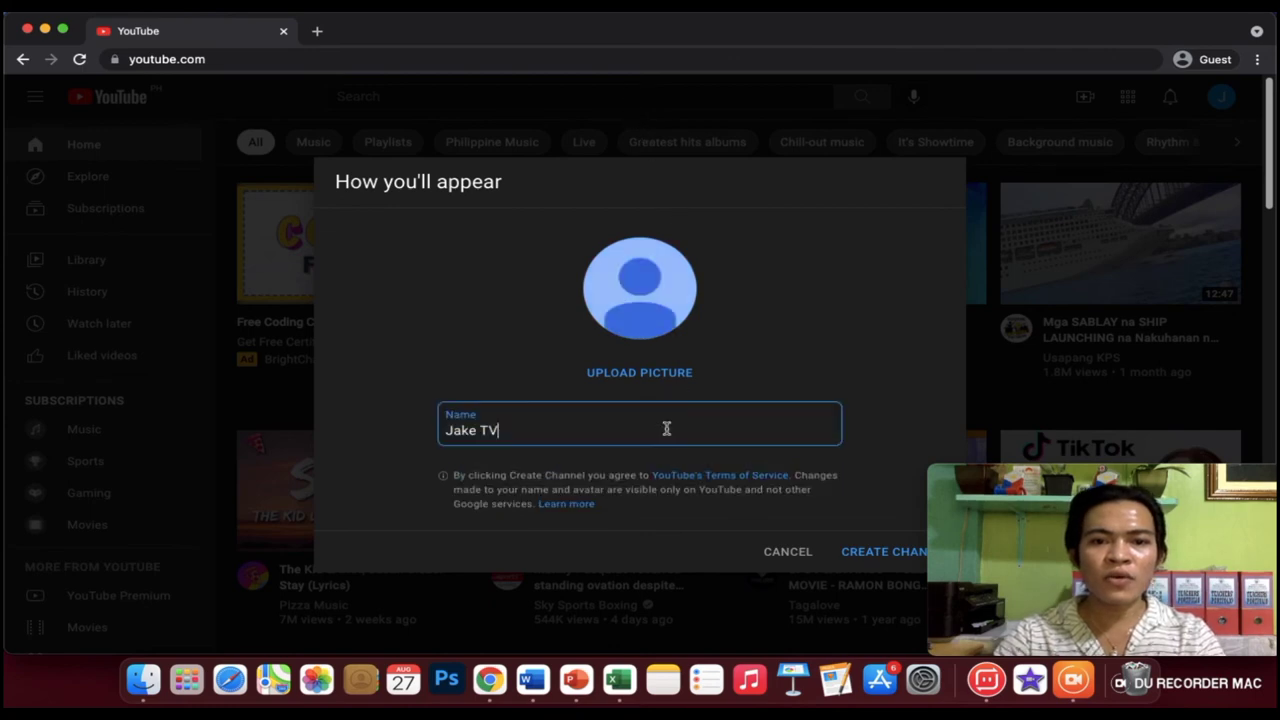
left_click(878, 556)
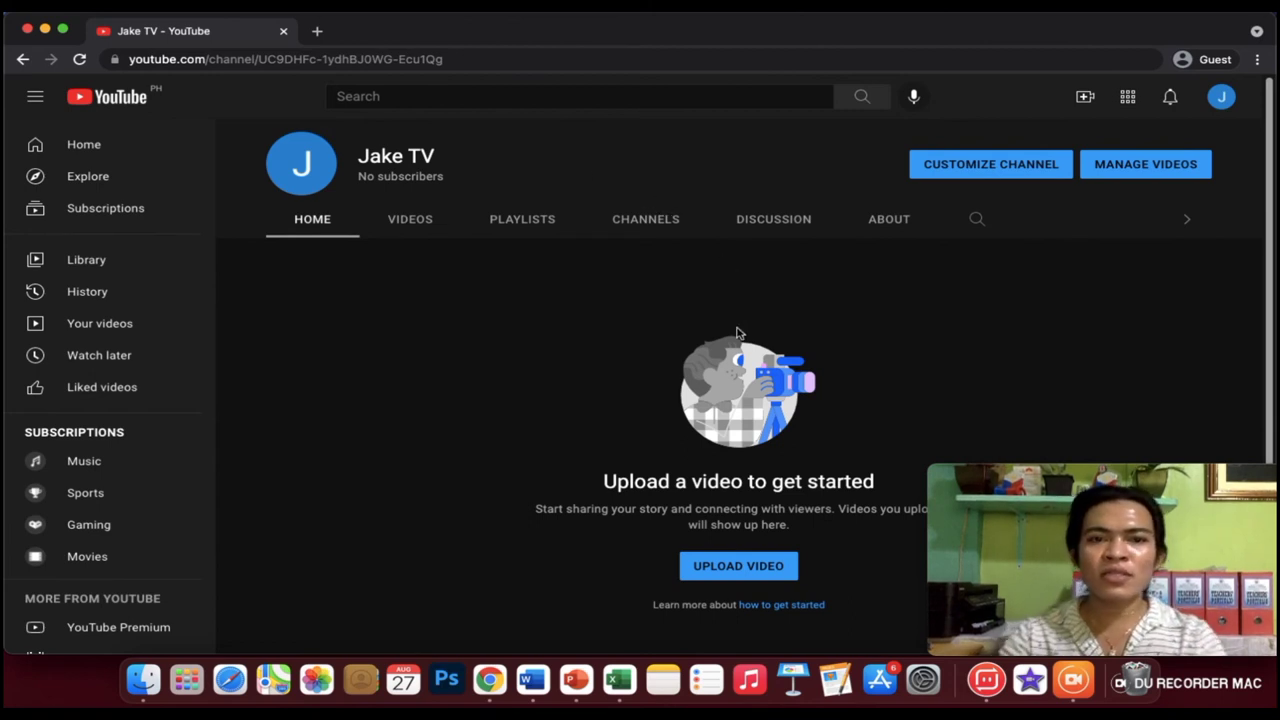
Show the channel's Videos tab, then choose Upload video from the Create menu.
left_click(406, 224)
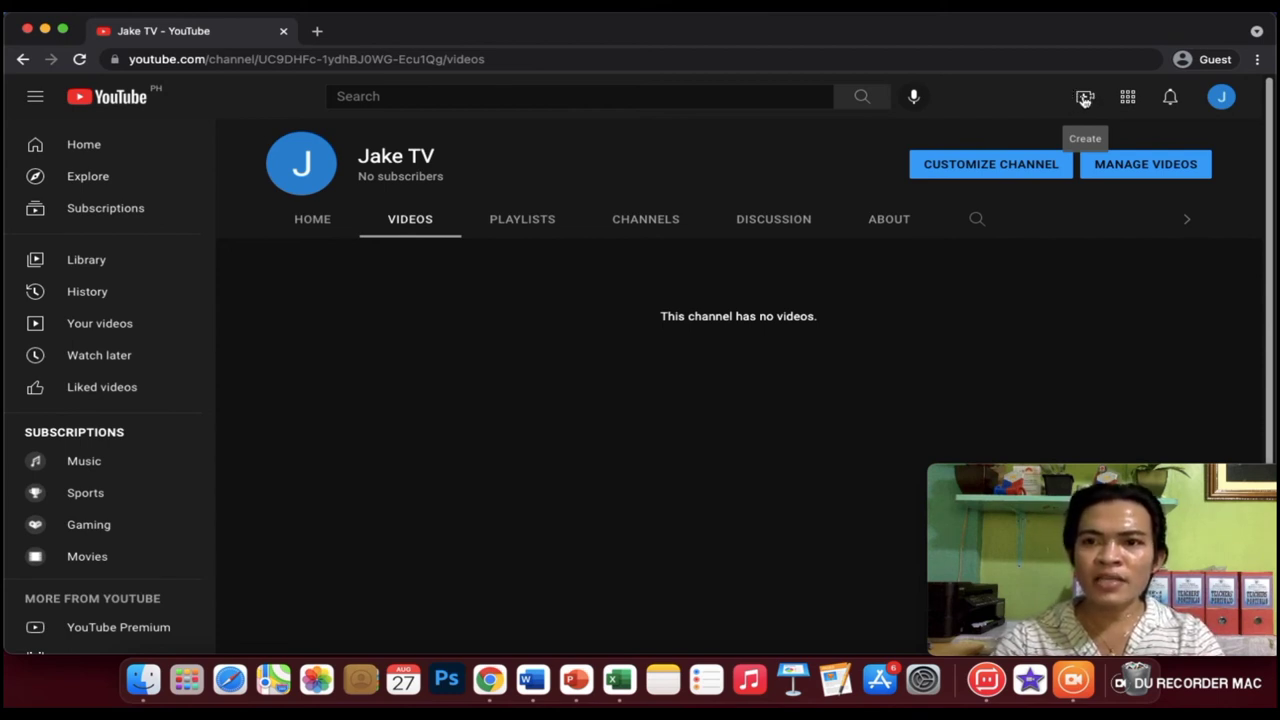
left_click(1085, 100)
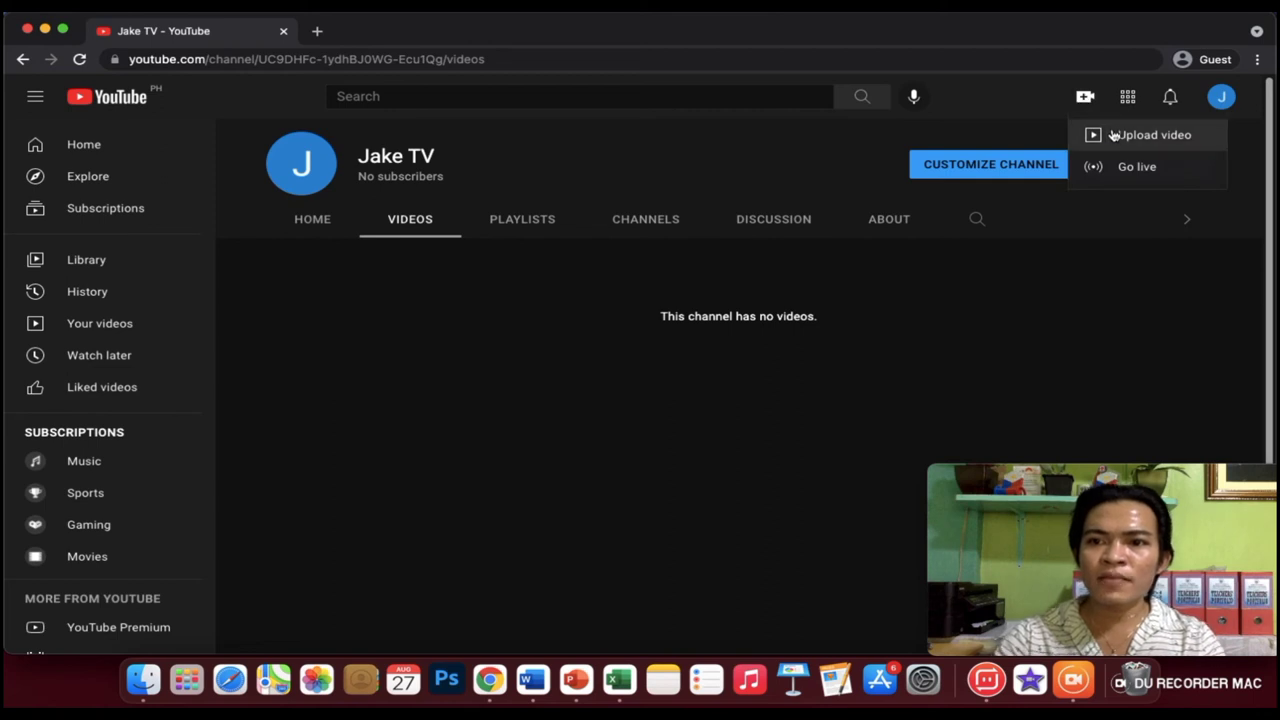
left_click(1121, 138)
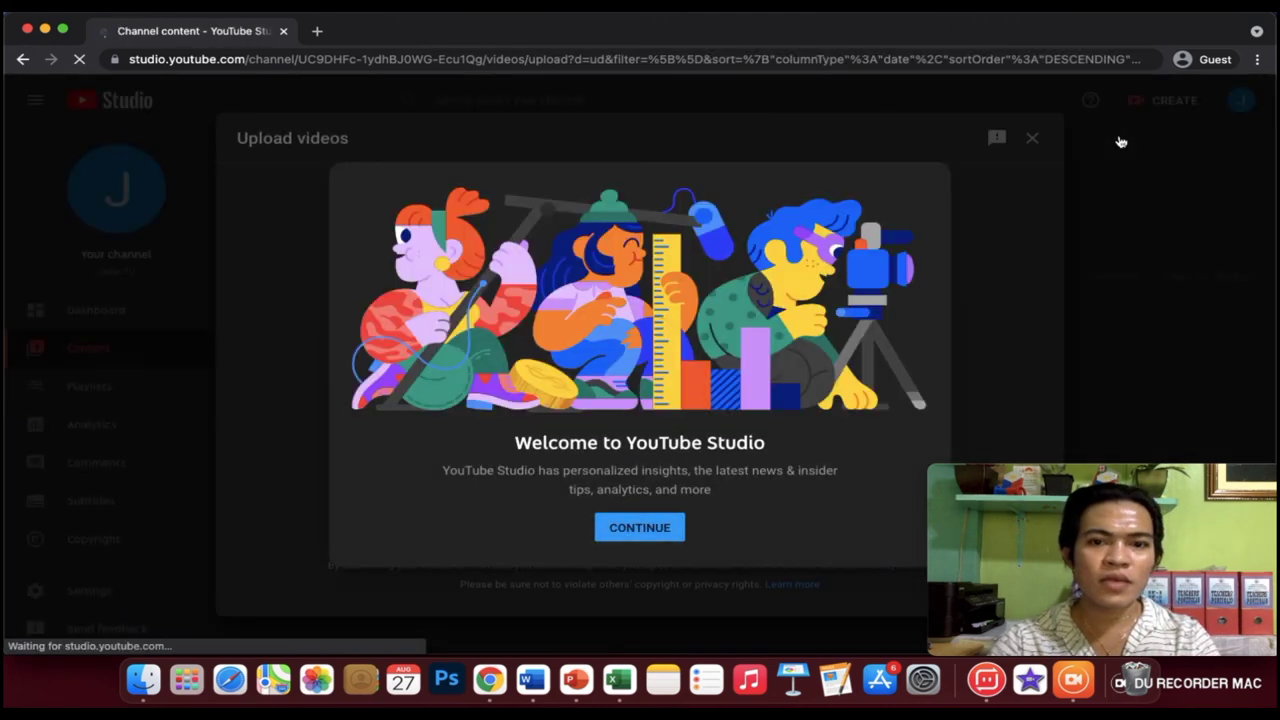
Dismiss the YouTube Studio welcome, cancel the file picker without choosing a video, and close Upload videos.
left_click(658, 532)
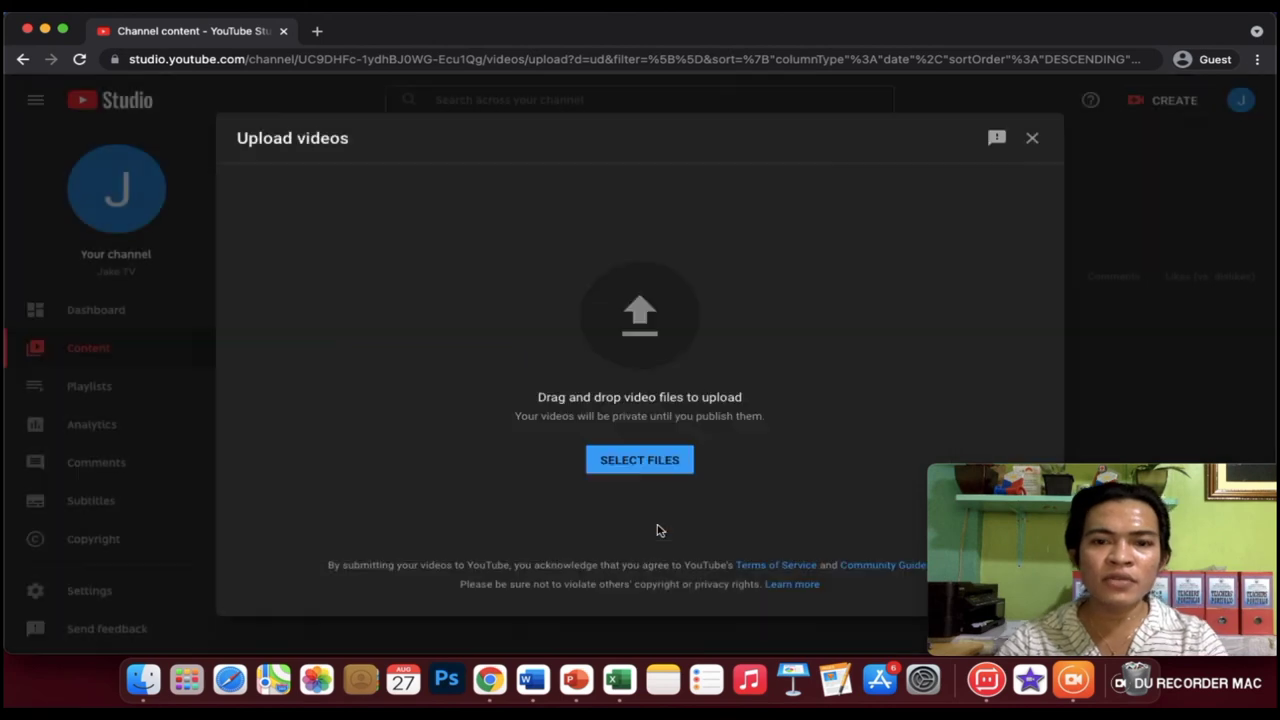
left_click(640, 460)
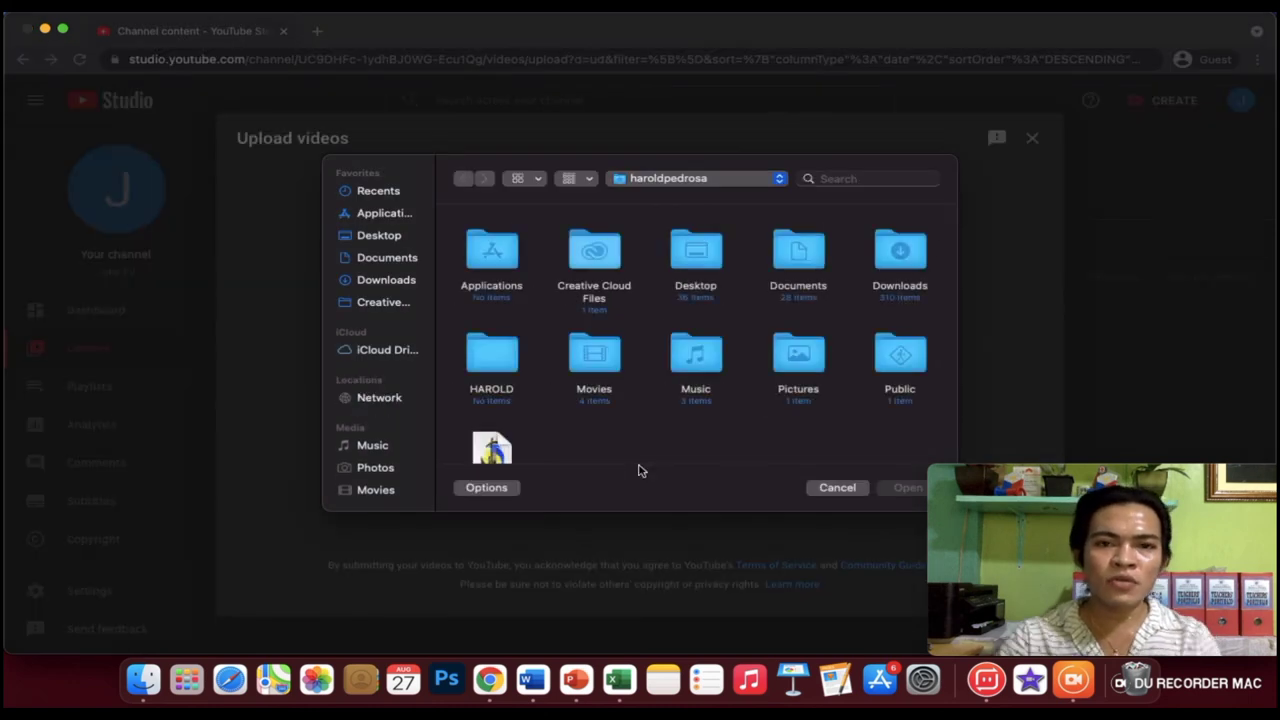
scroll(565, 350, "down", 3)
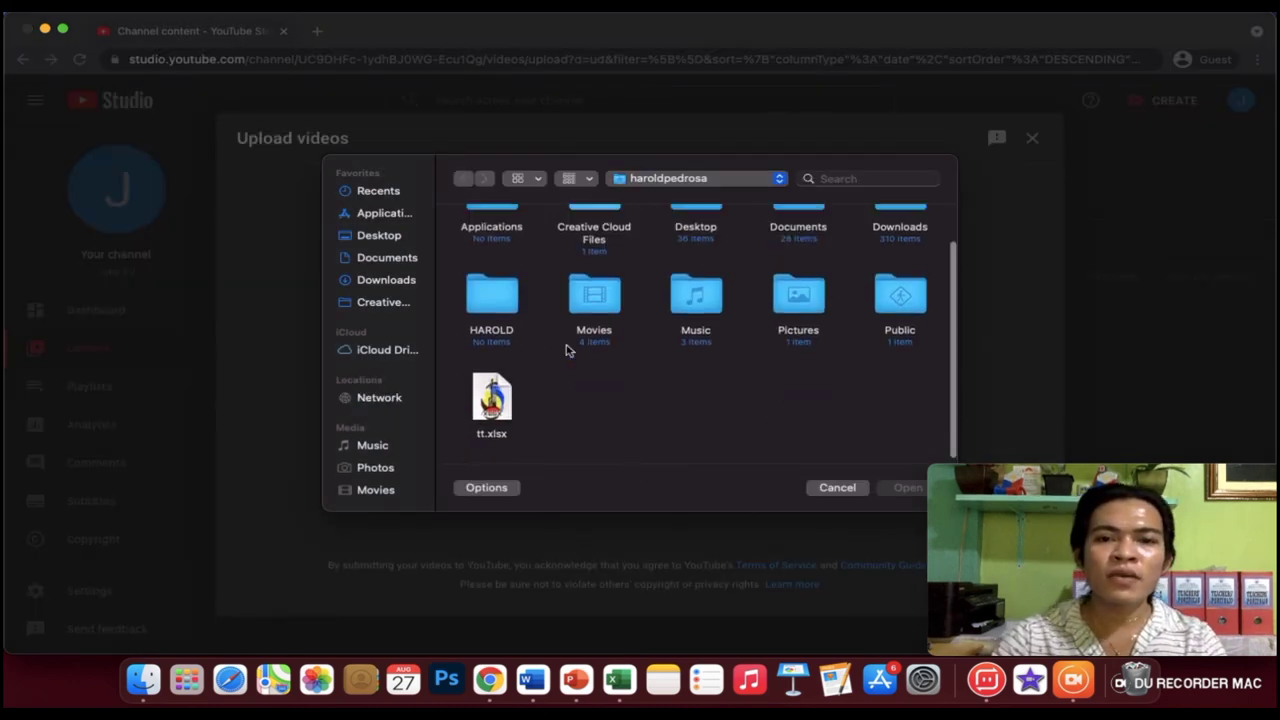
scroll(565, 350, "up", 3)
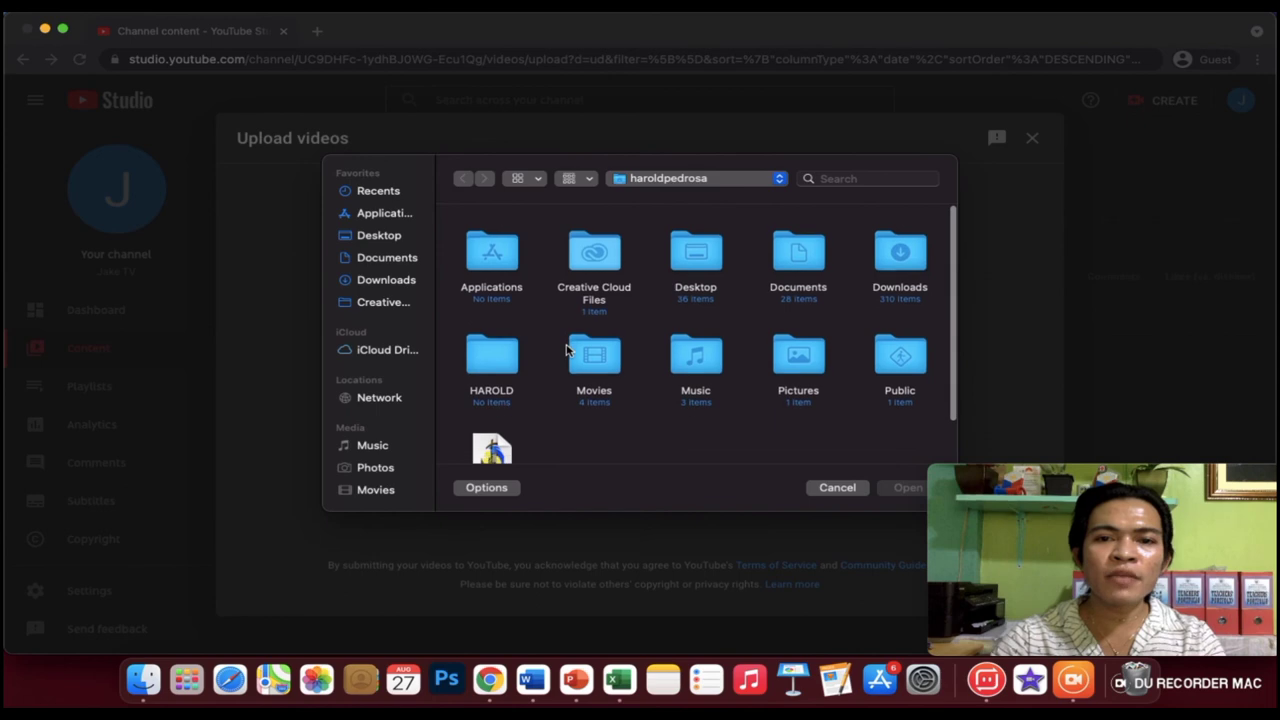
left_click(842, 490)
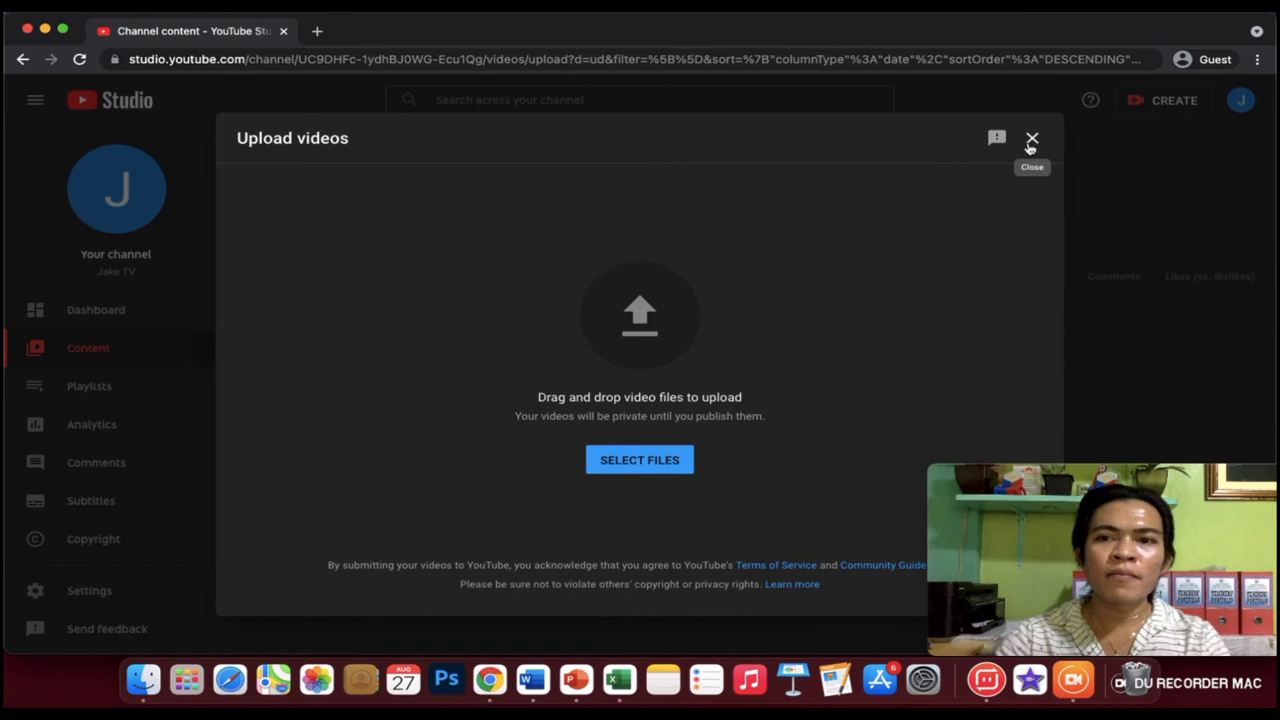
left_click(1031, 140)
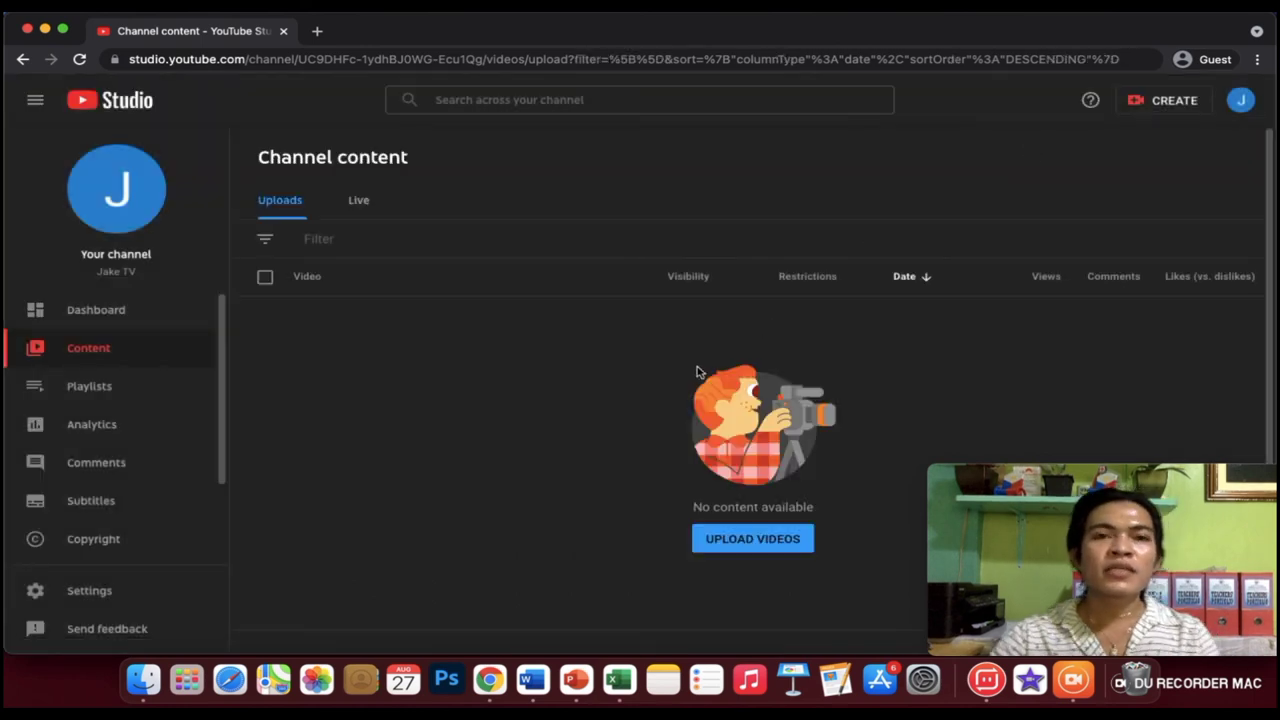